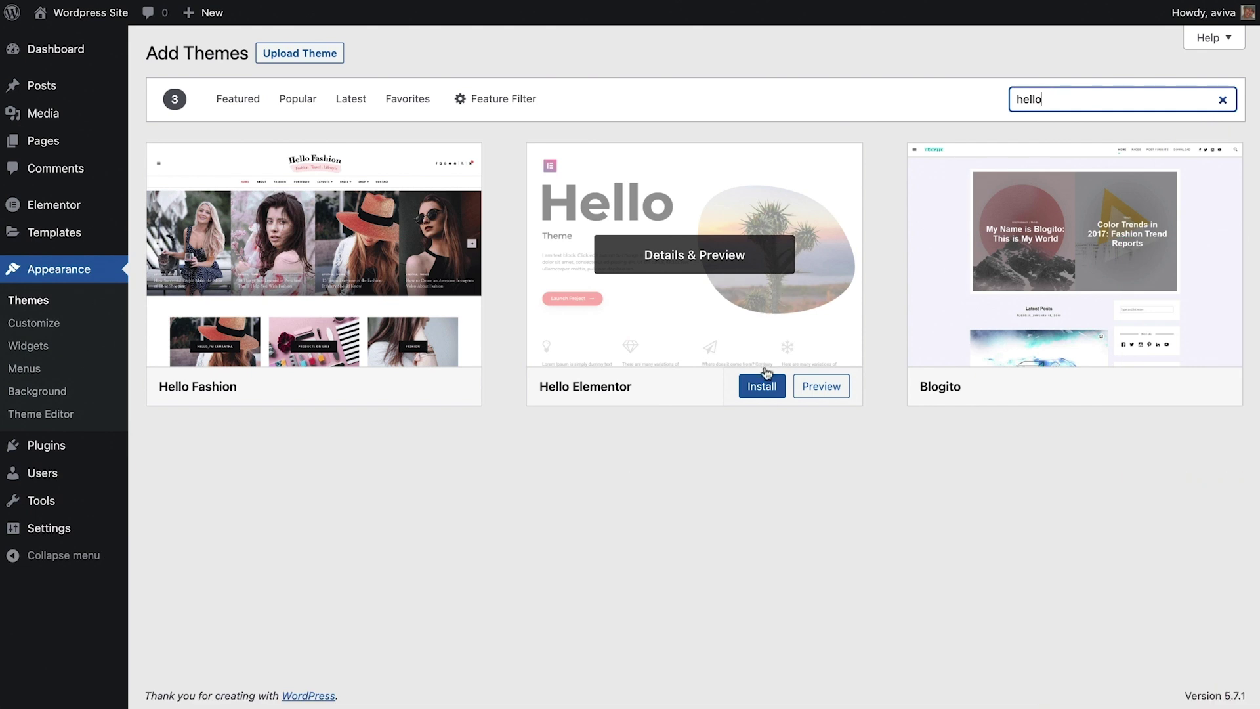
# - Install the Hello Elementor theme and activate it
pyautogui.click(764, 387)
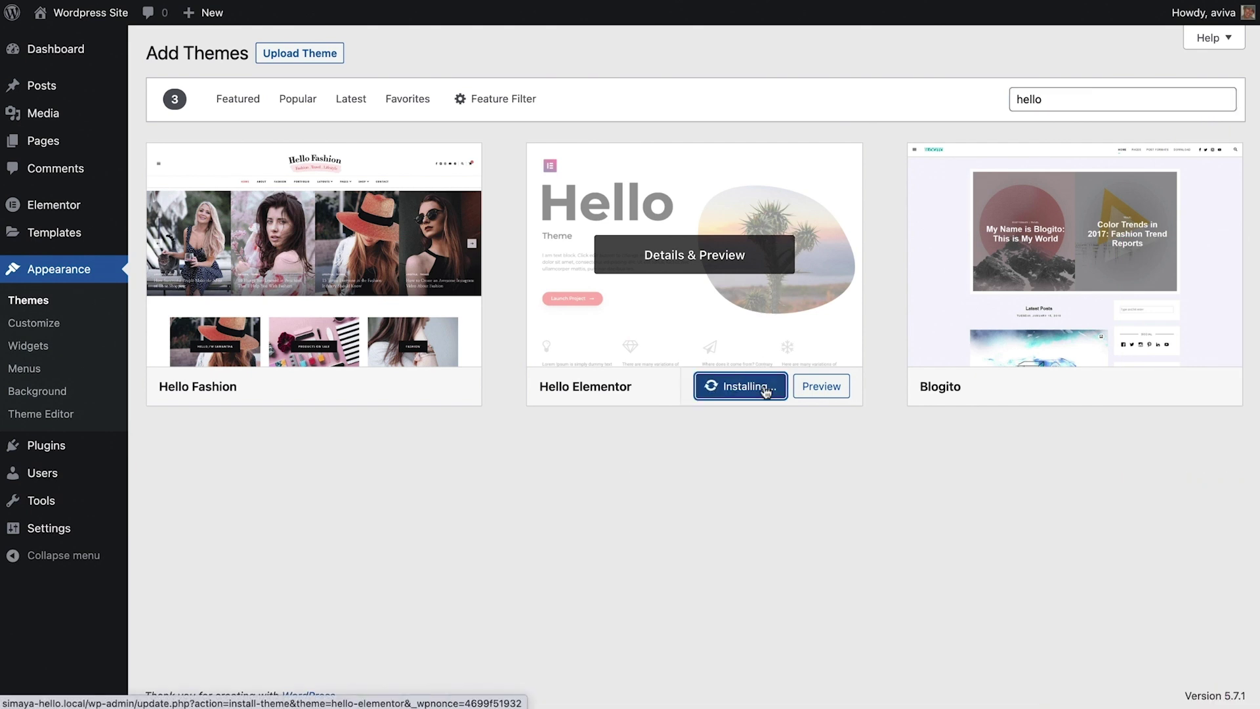
pyautogui.click(733, 387)
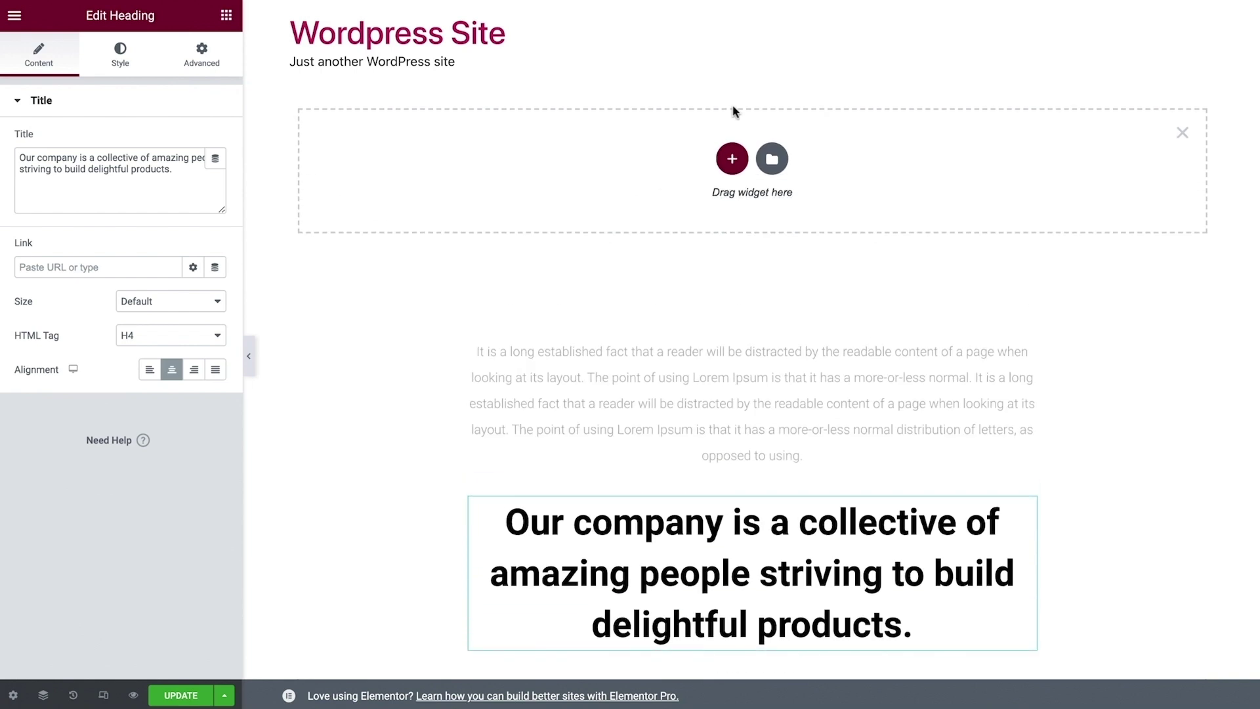
# - Add a three-column section in the drop zone, then delete it with the section handle's ×
pyautogui.click(732, 155)
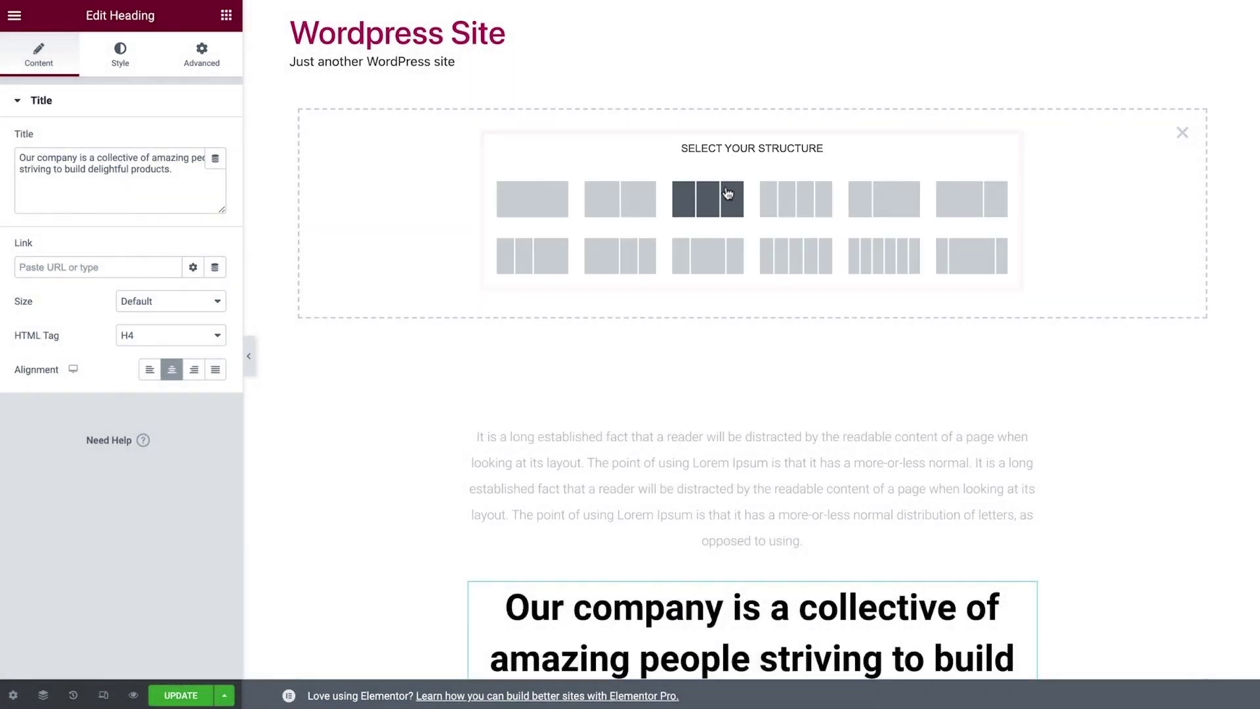
pyautogui.click(727, 192)
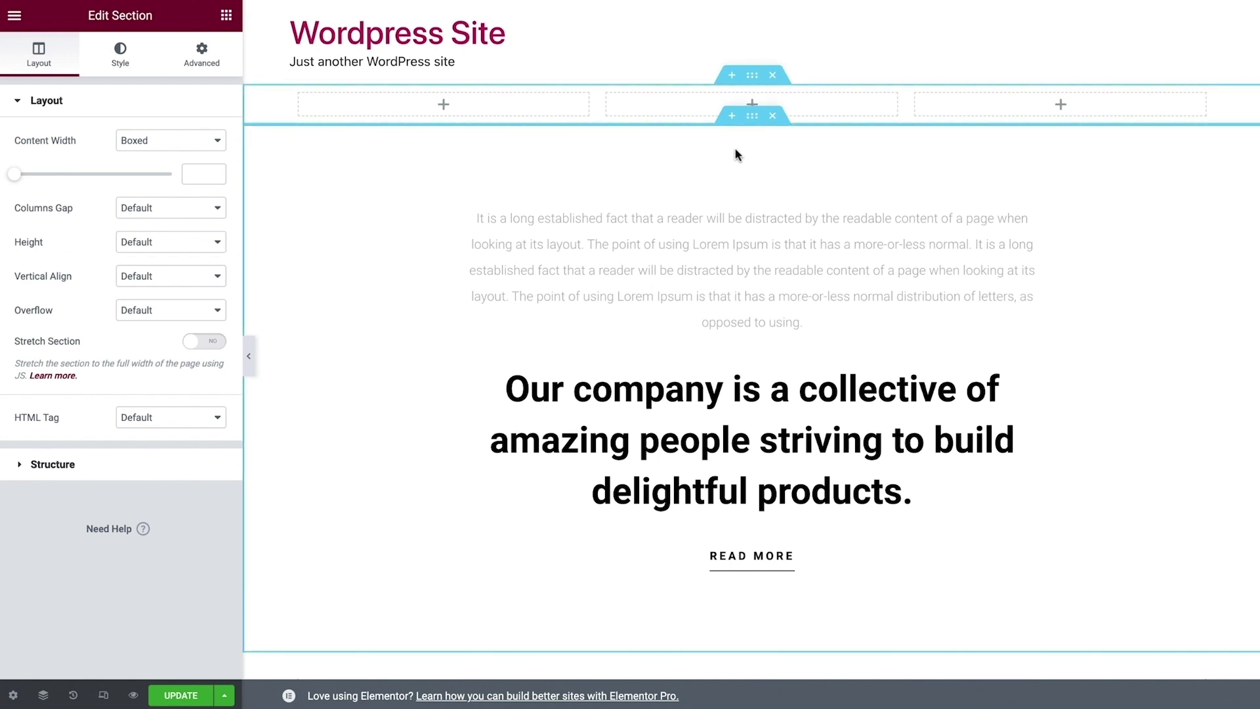
pyautogui.click(773, 76)
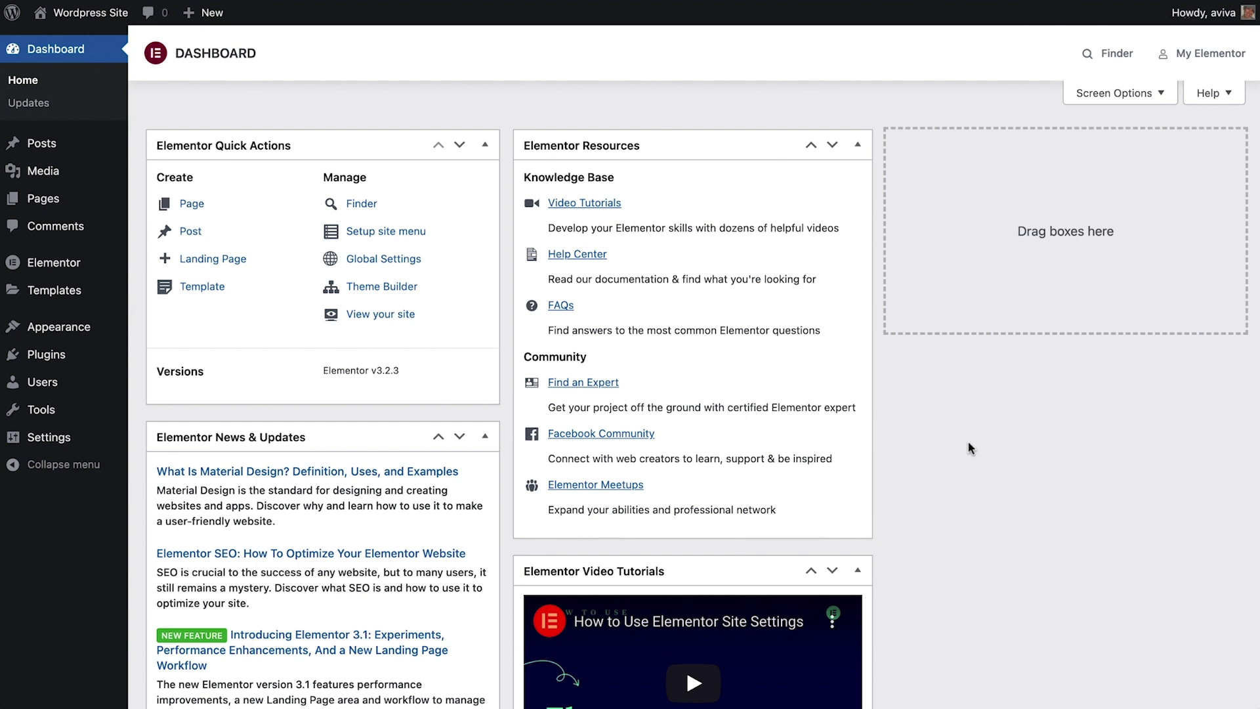
# - Open Home from Pages > All Pages and launch it with Edit with Elementor
pyautogui.click(130, 208)
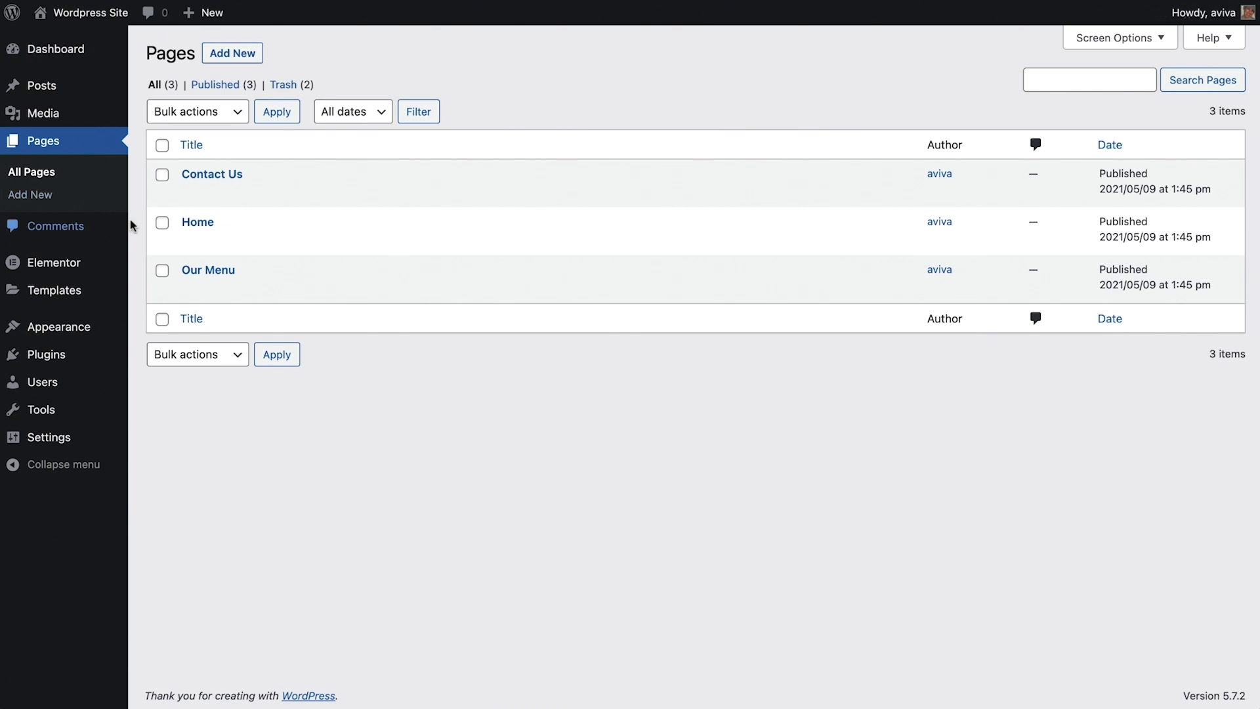
pyautogui.click(192, 242)
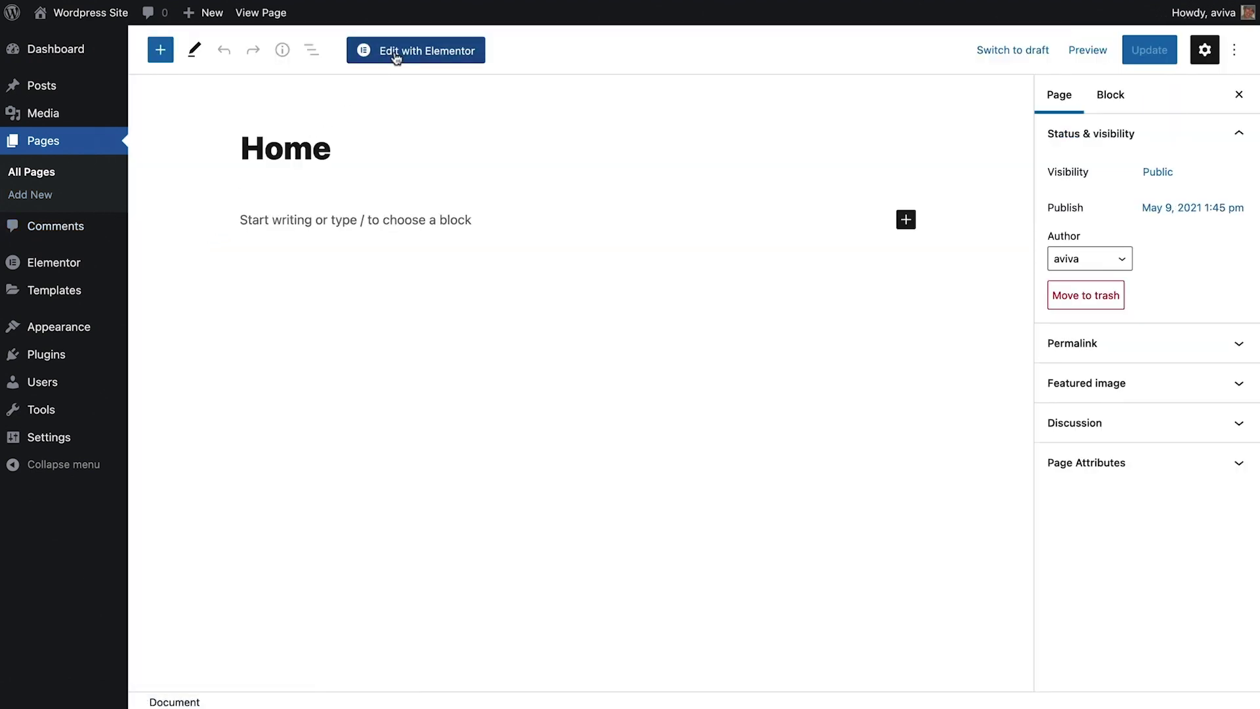
pyautogui.click(397, 58)
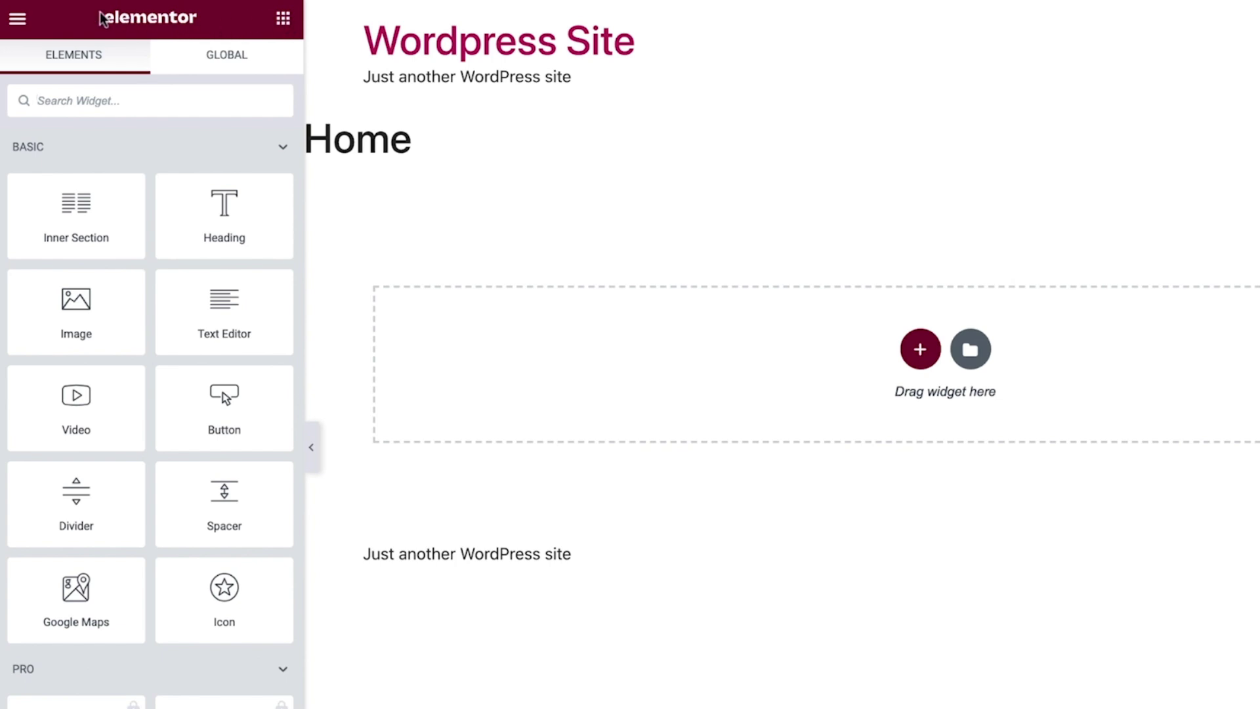
# - Open Elementor's hamburger main menu at the panel's top left
pyautogui.click(17, 22)
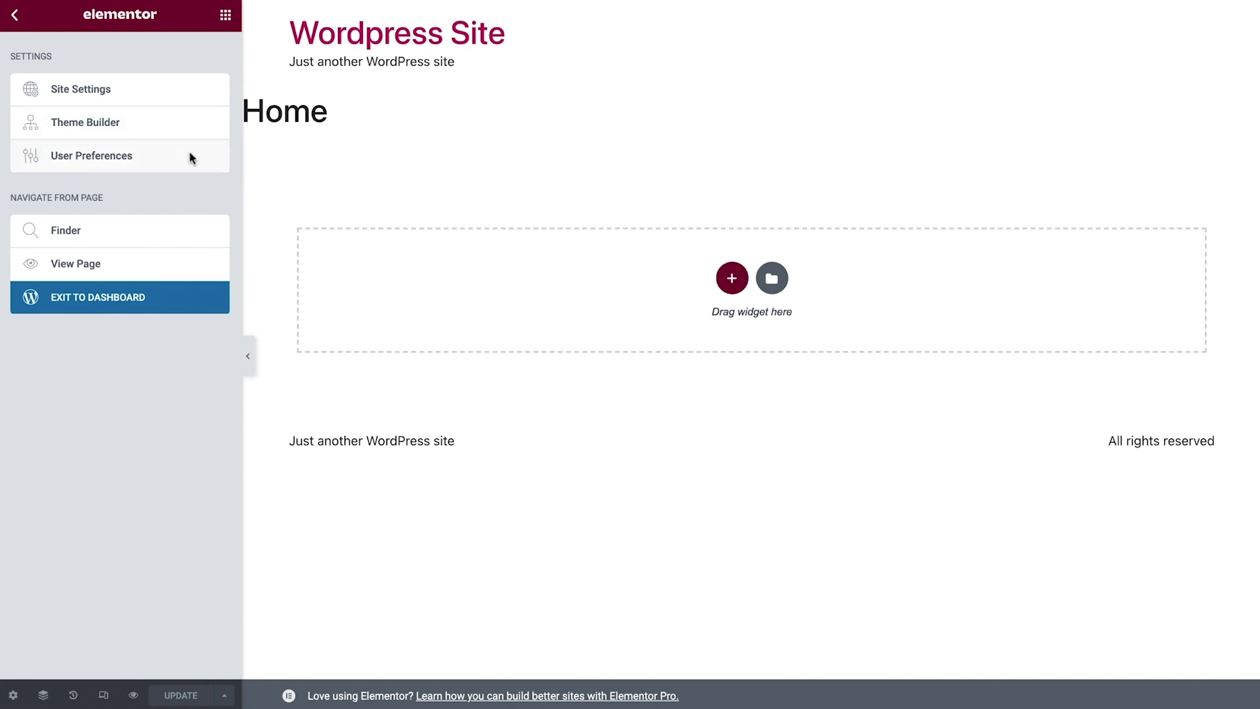
# - In User Preferences, switch UI Theme to Dark, then back to Auto Detect
pyautogui.click(190, 156)
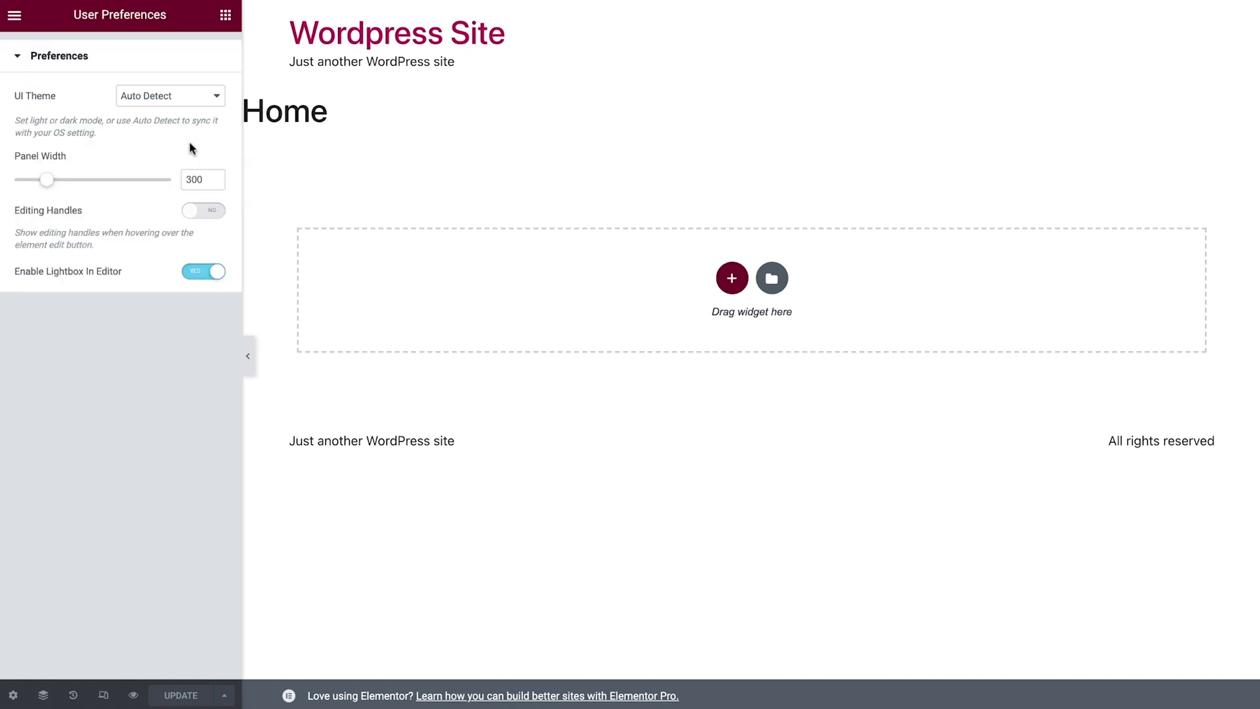
pyautogui.click(196, 99)
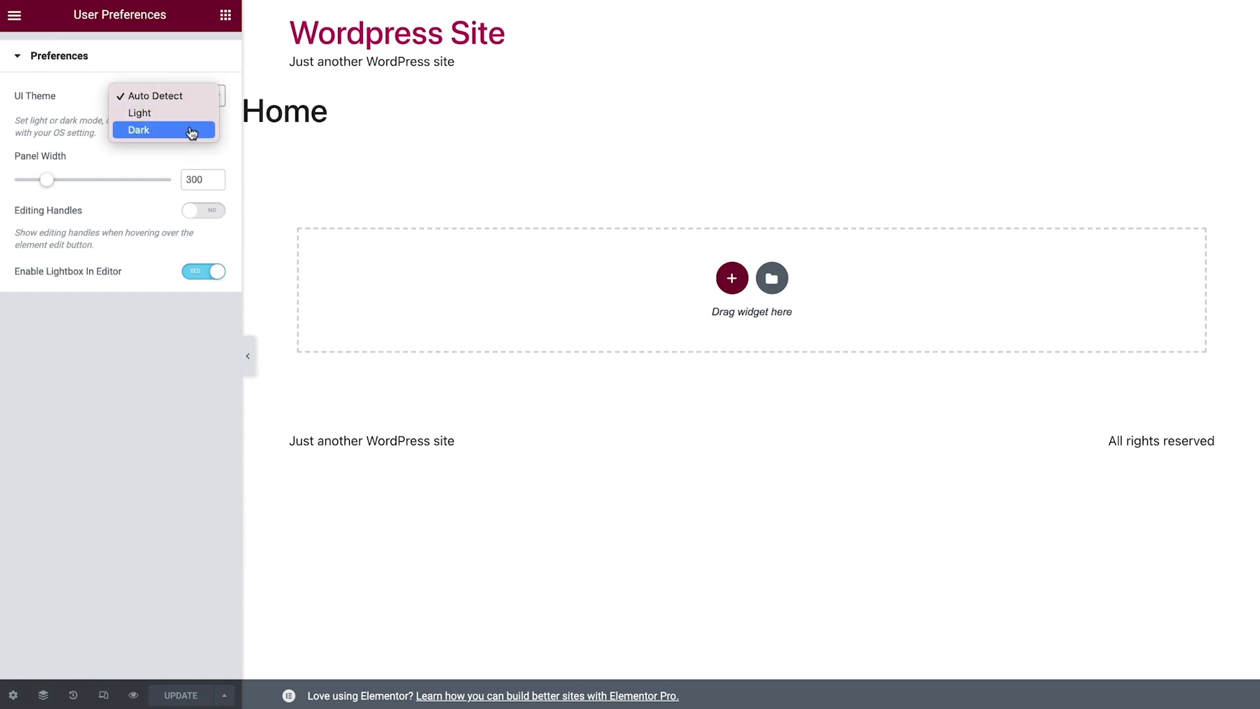
pyautogui.click(191, 130)
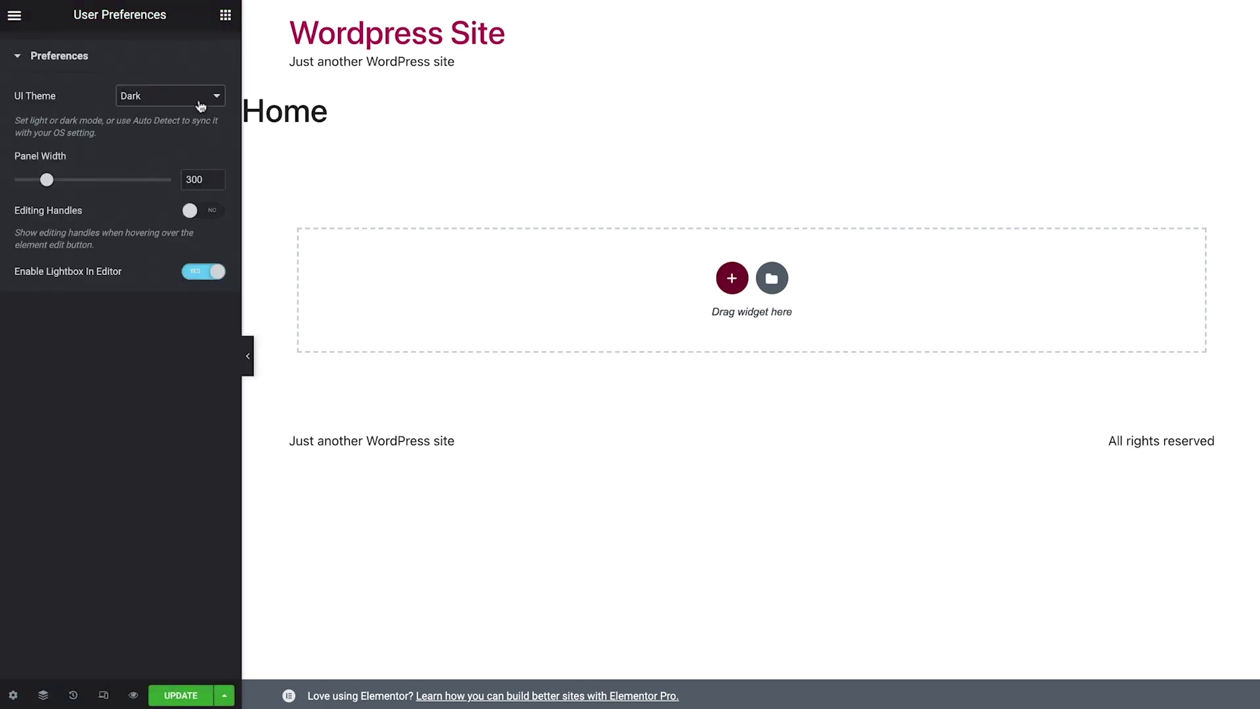
pyautogui.click(197, 102)
pyautogui.press('Escape')
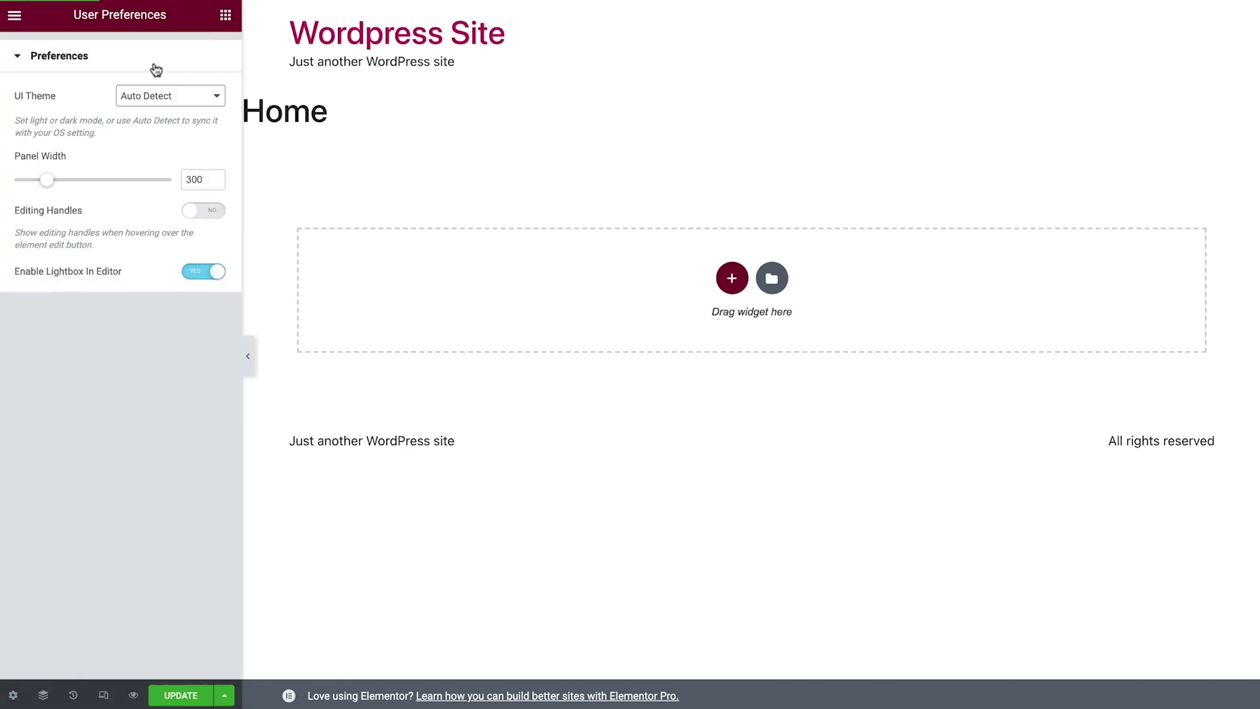
# - Open Finder from the main menu, close it, and return to the Elements widget list
pyautogui.click(15, 18)
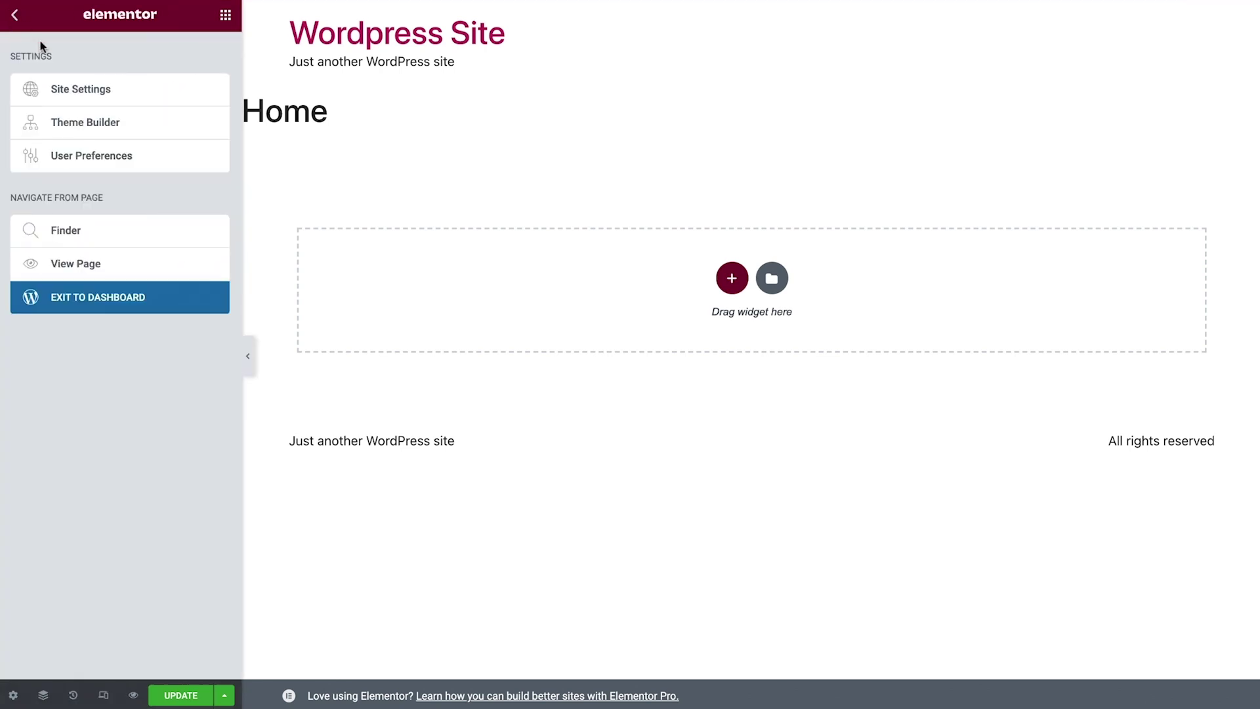
pyautogui.click(167, 235)
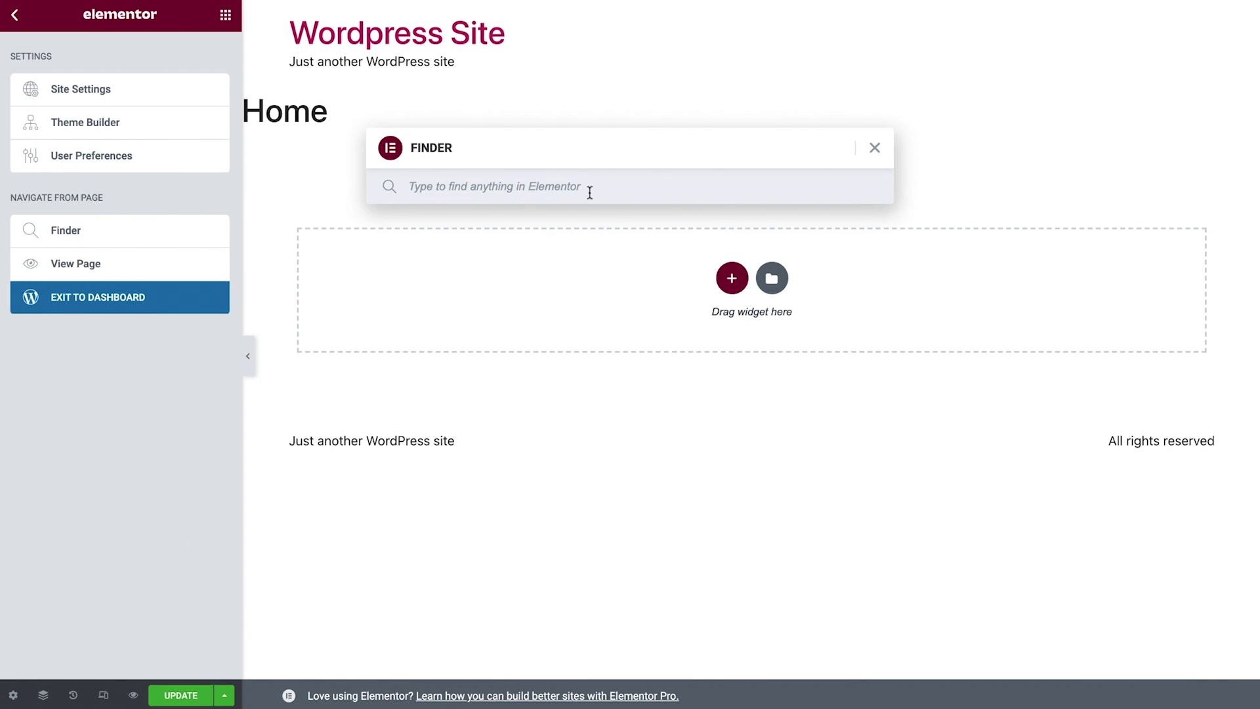
pyautogui.click(876, 151)
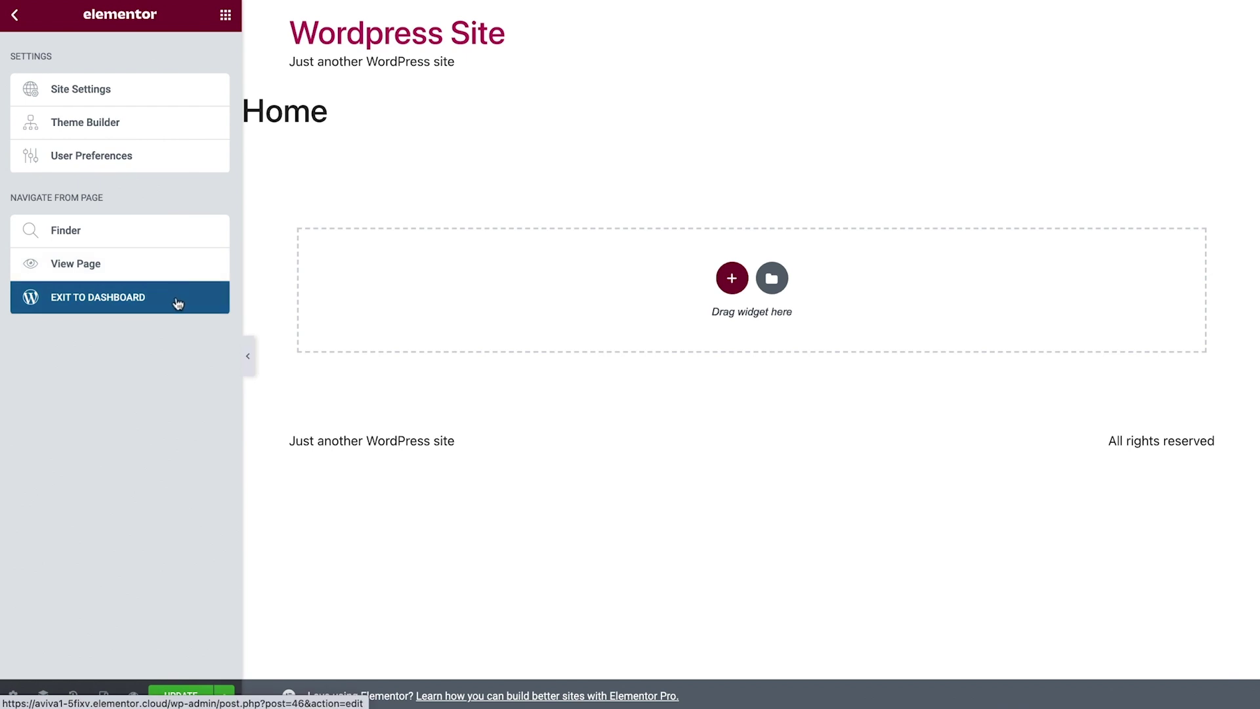
pyautogui.click(16, 17)
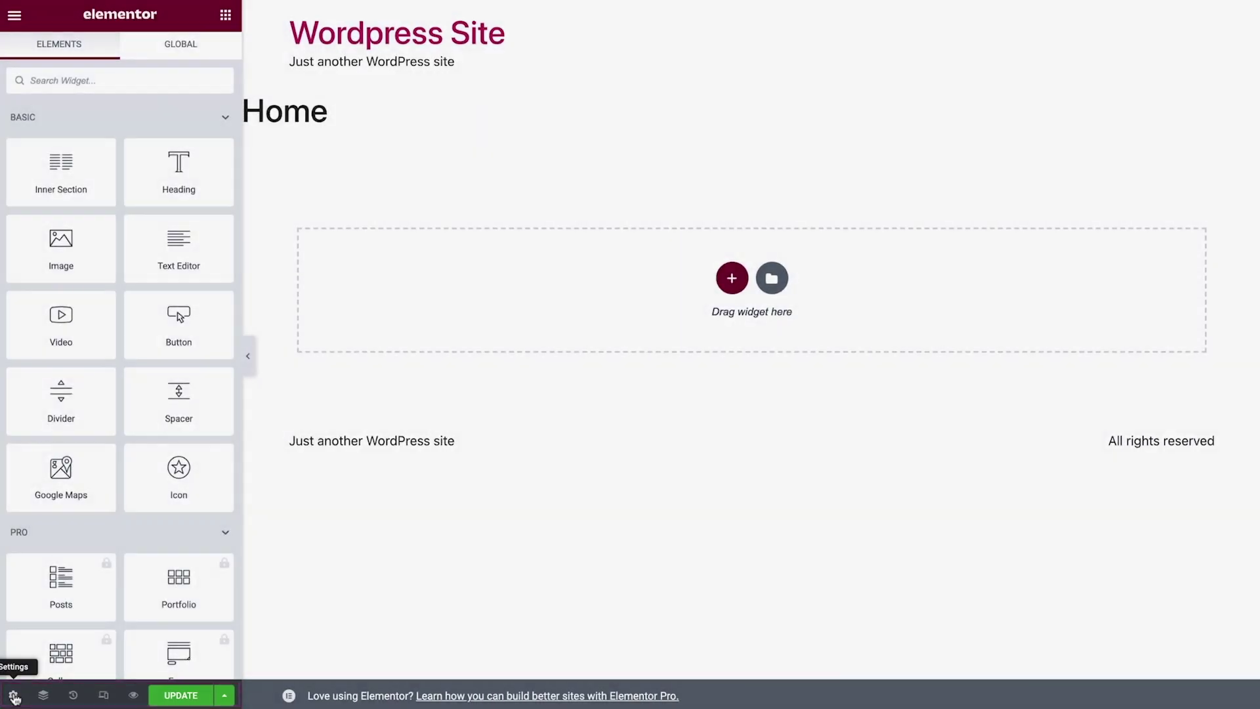
# - Switch Hide Title to YES in the Home page's Settings
pyautogui.click(16, 693)
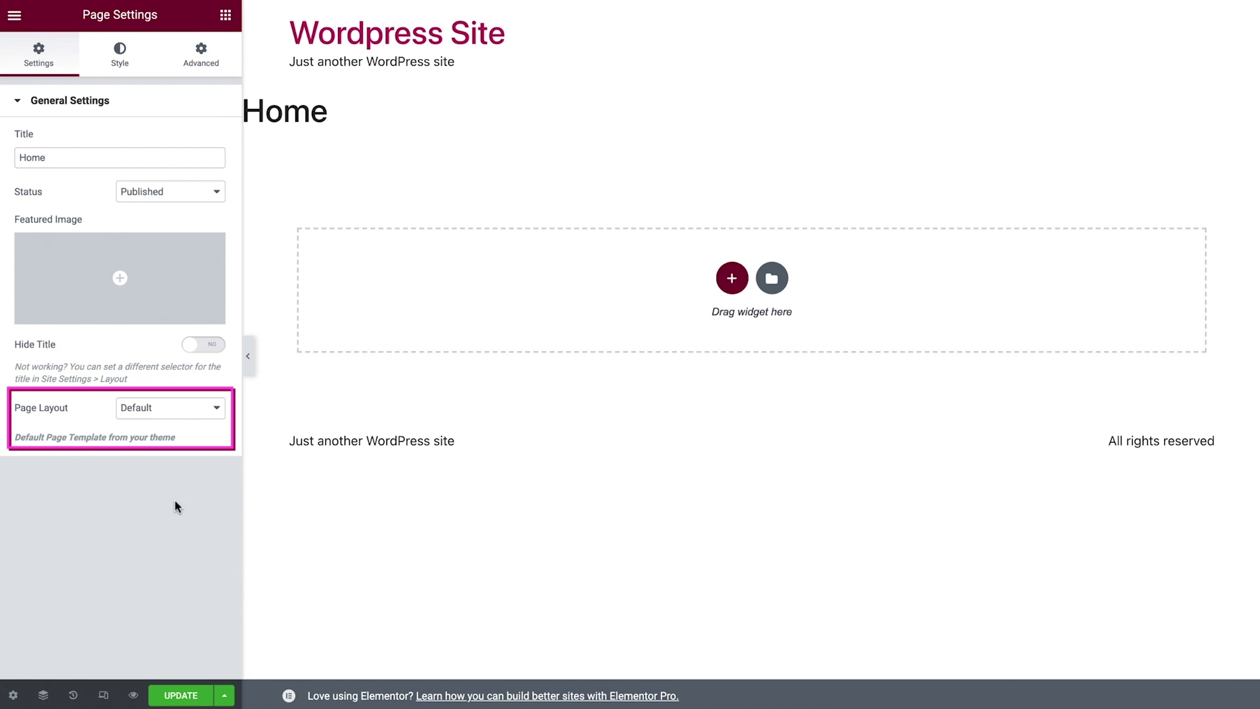
pyautogui.click(206, 352)
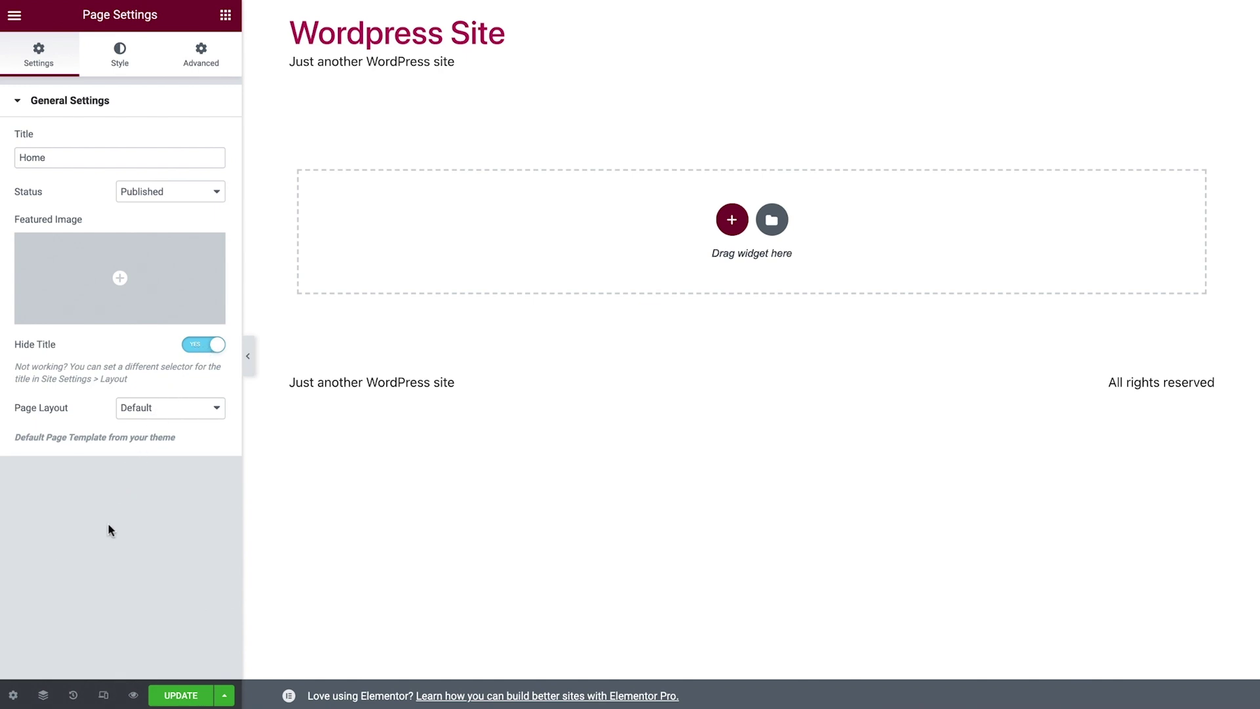
pyautogui.click(41, 693)
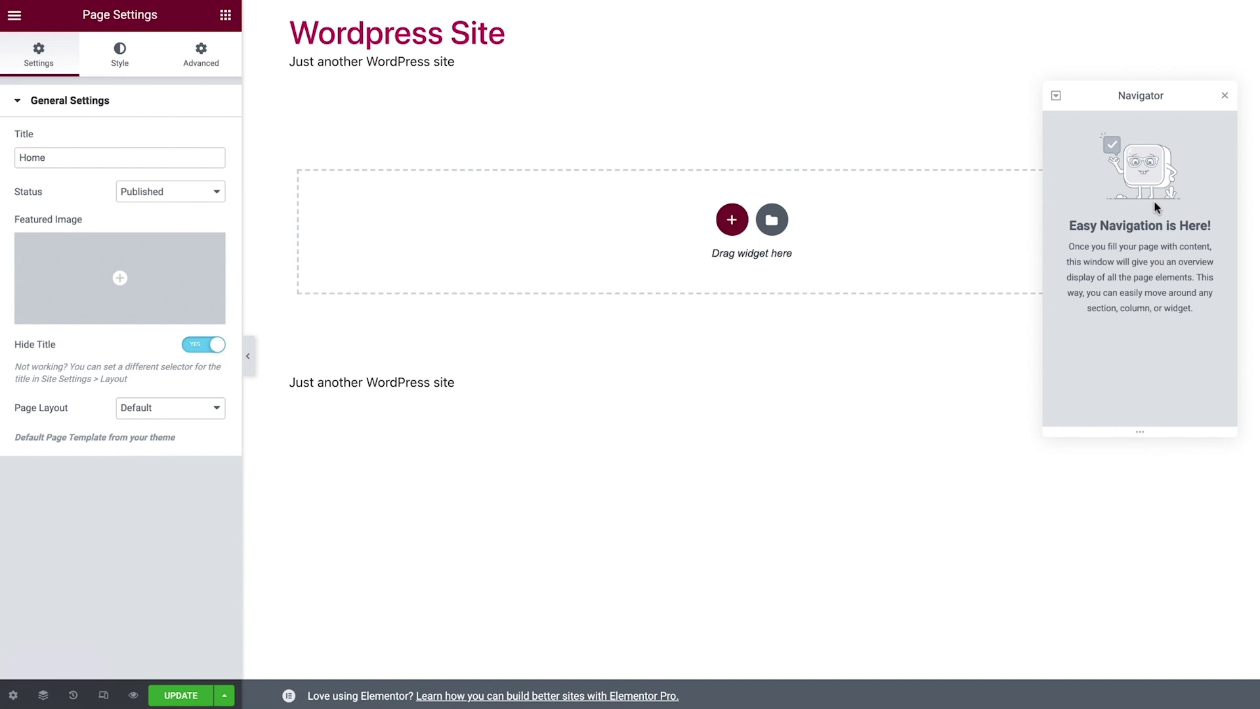
pyautogui.click(1224, 96)
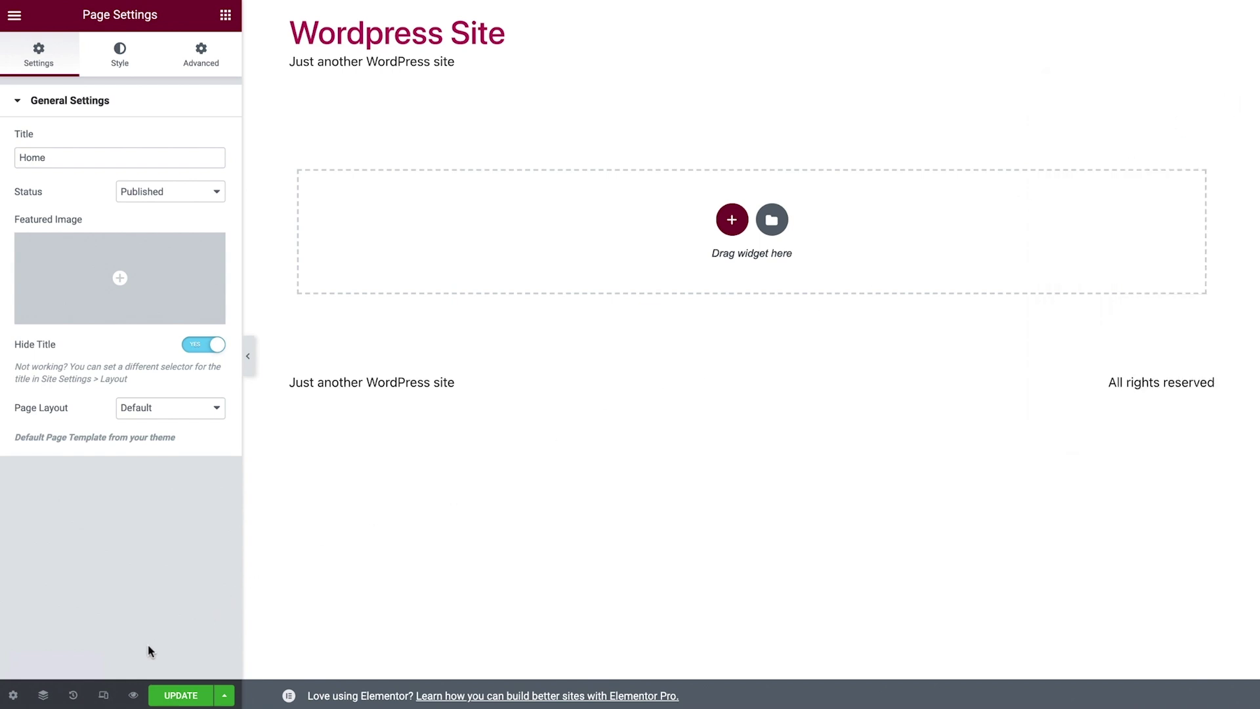
# - Check the History actions and Revisions tab, then go back to the Elements list
pyautogui.click(73, 695)
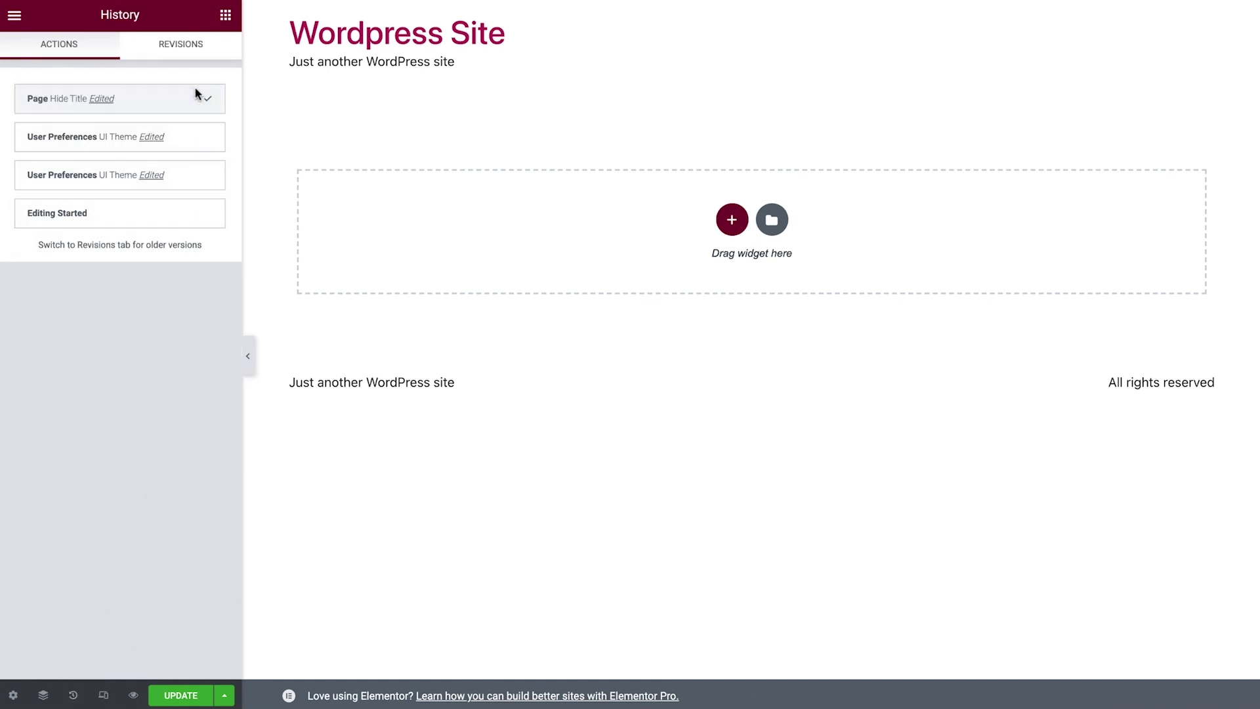
pyautogui.click(201, 45)
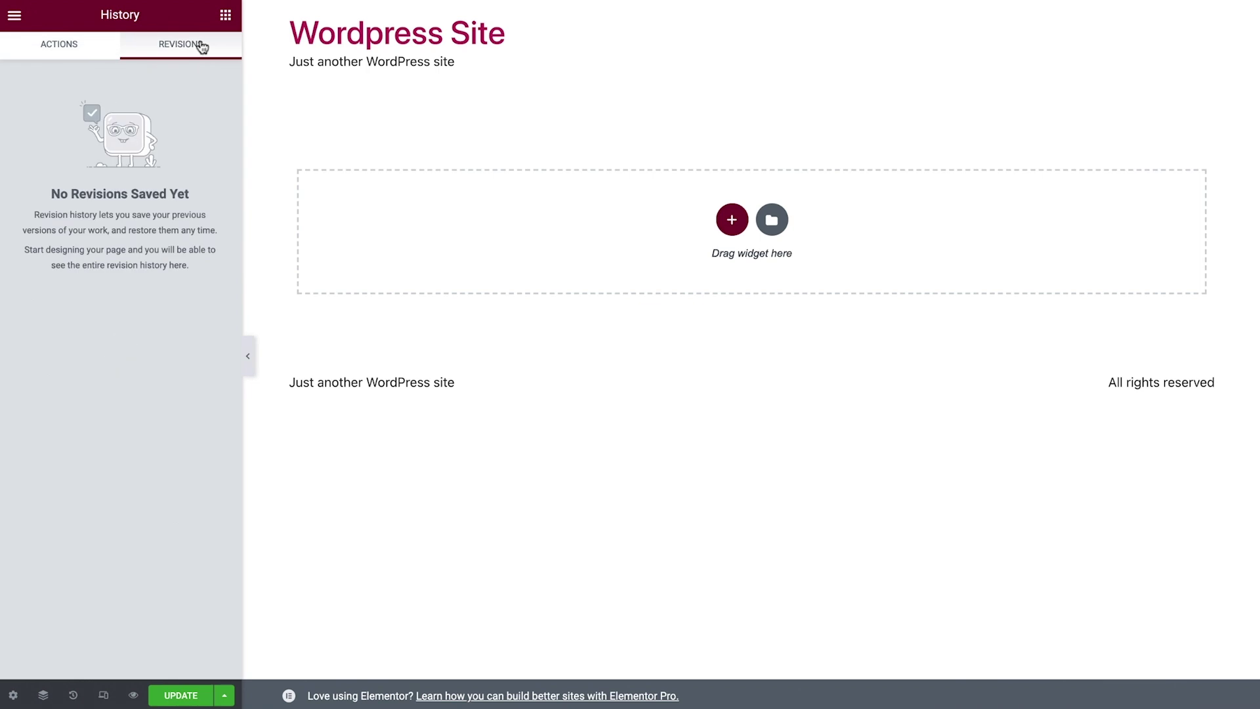
pyautogui.click(226, 16)
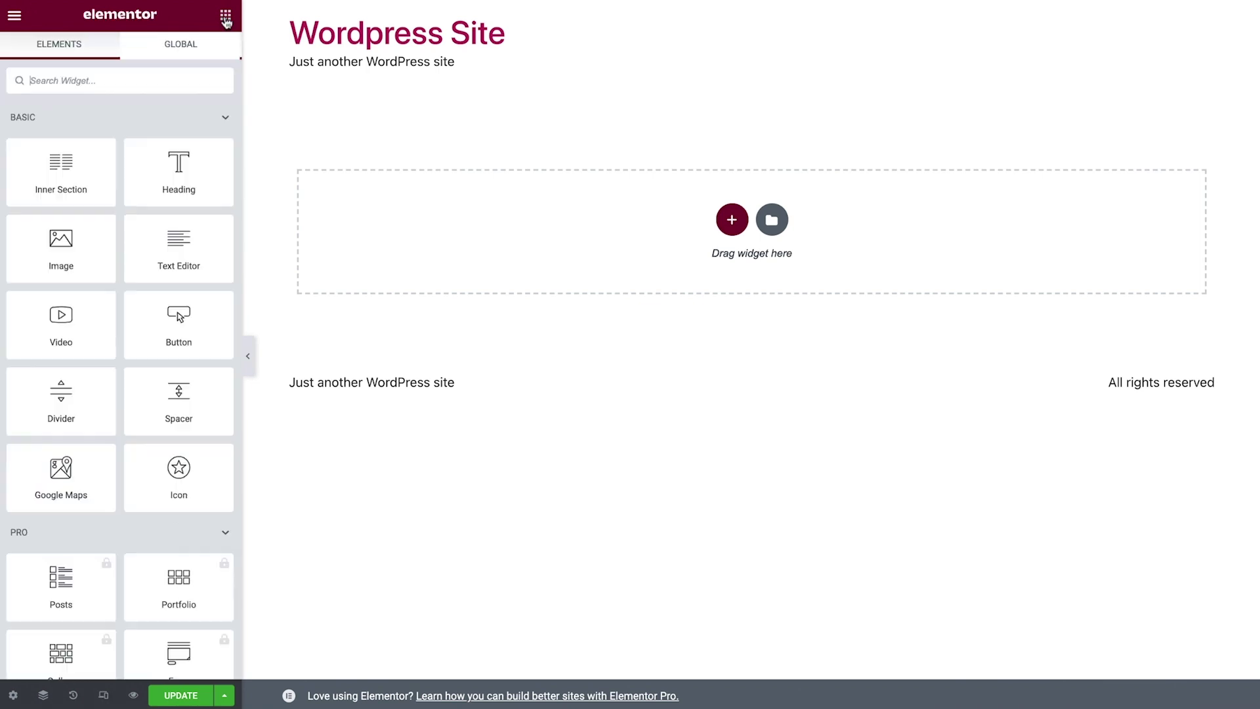
pyautogui.click(104, 697)
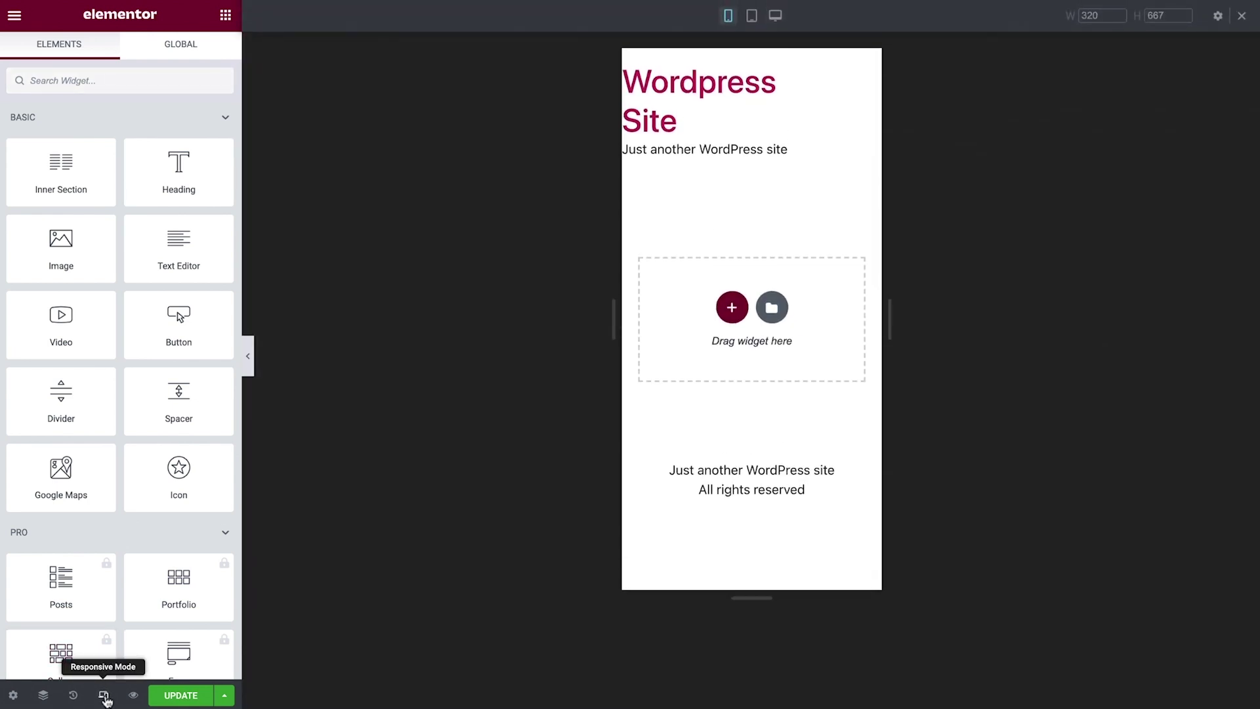
pyautogui.click(104, 696)
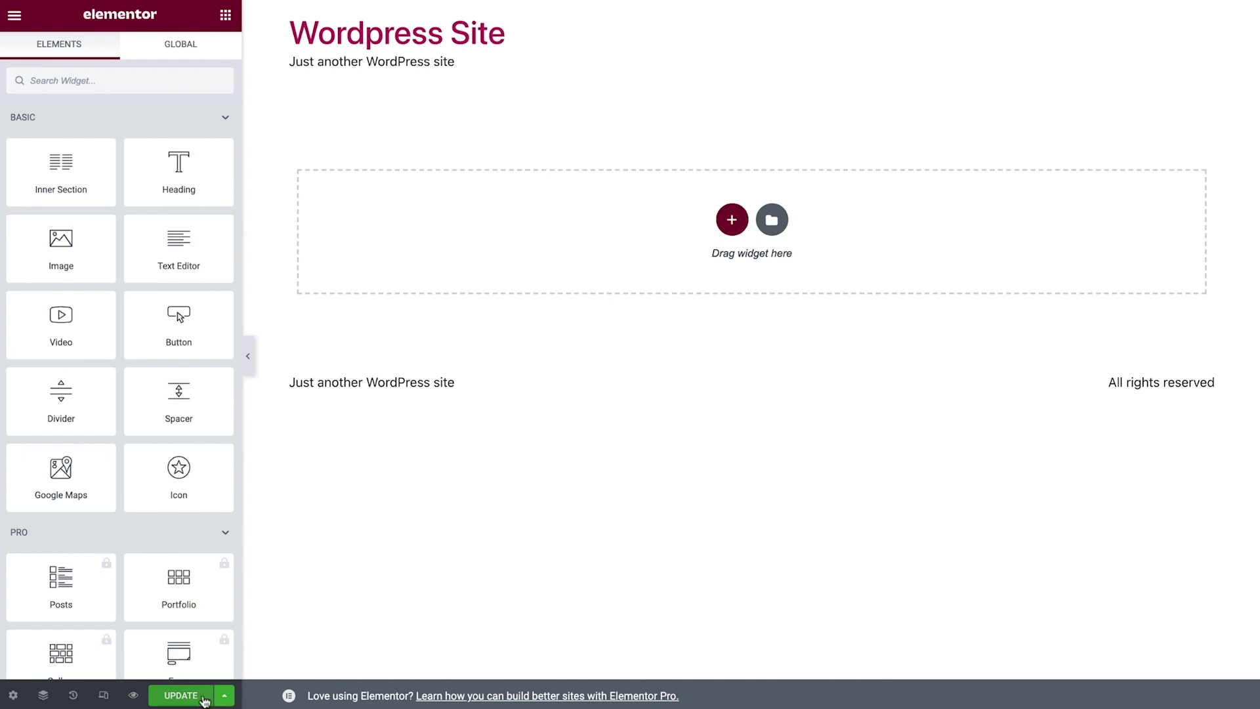
pyautogui.click(225, 697)
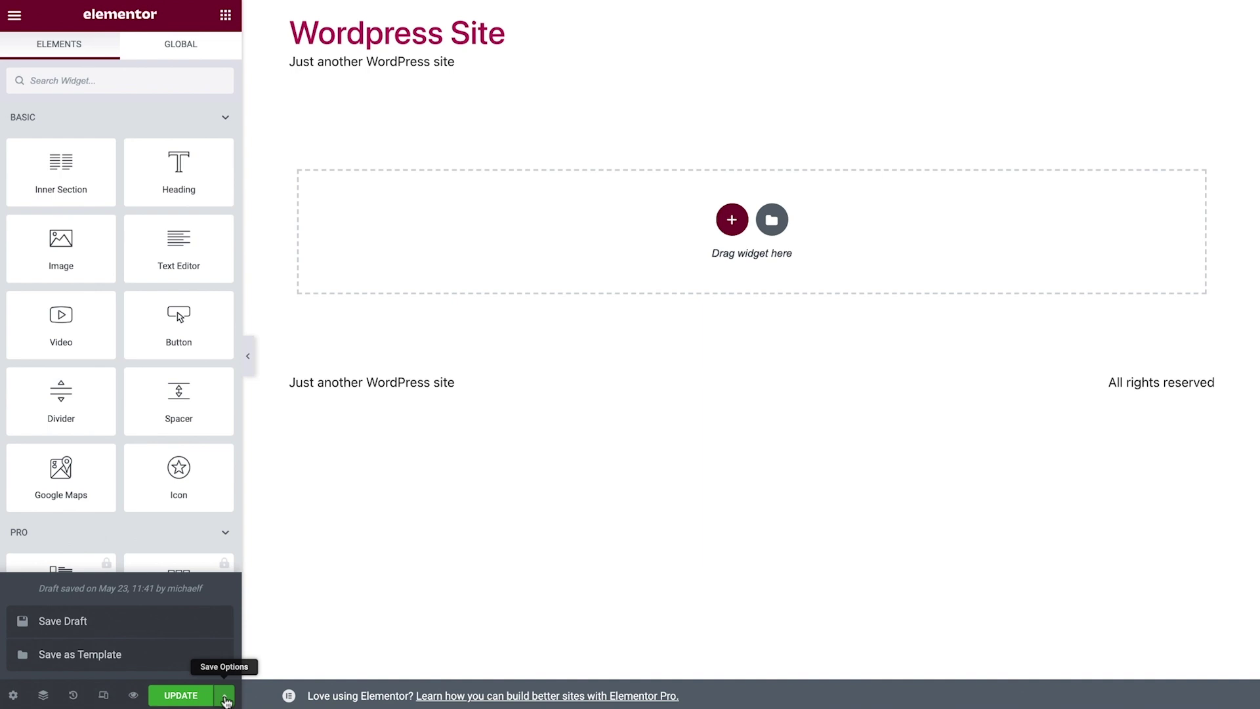
pyautogui.click(225, 701)
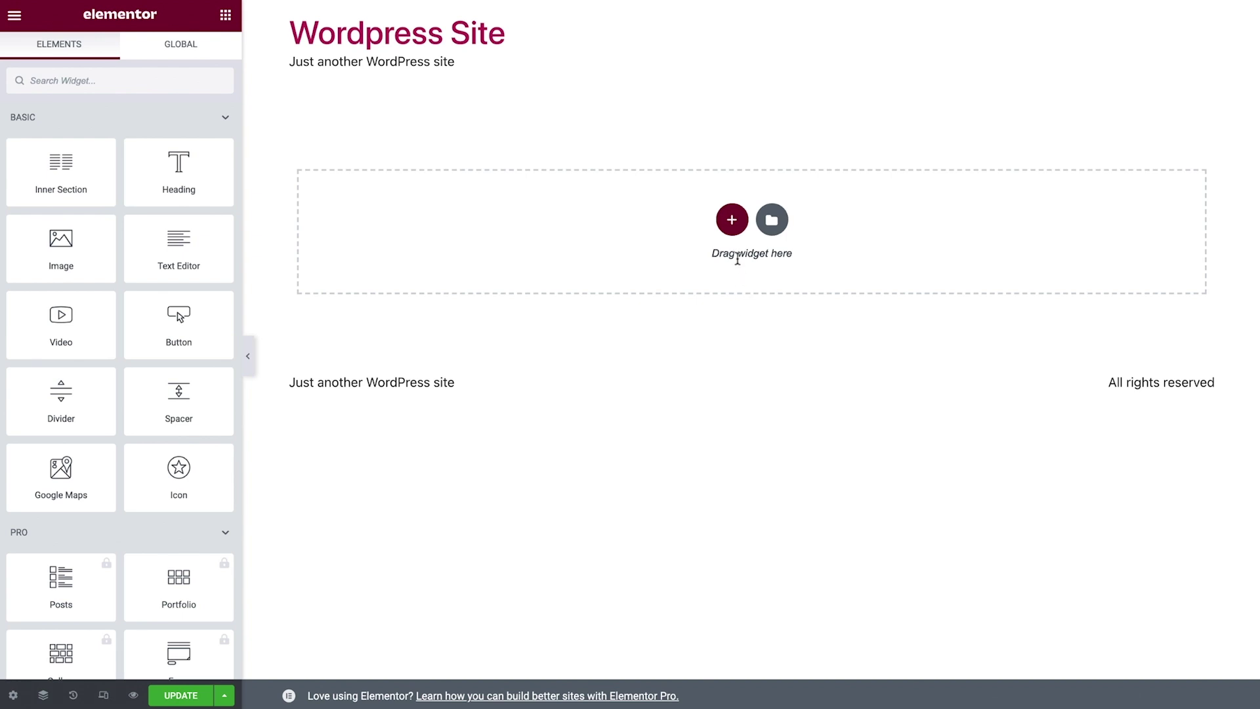
# - Favourite the video About Company block in the library's About category of Blocks
pyautogui.click(773, 220)
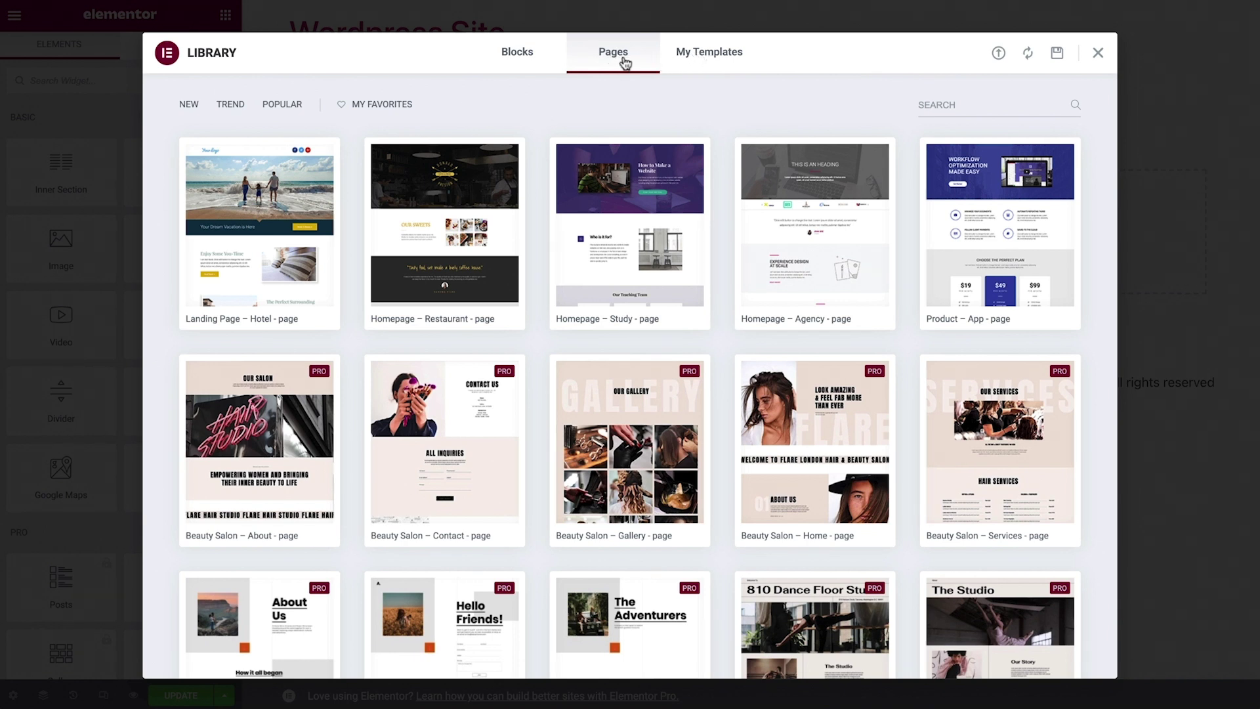
pyautogui.click(516, 56)
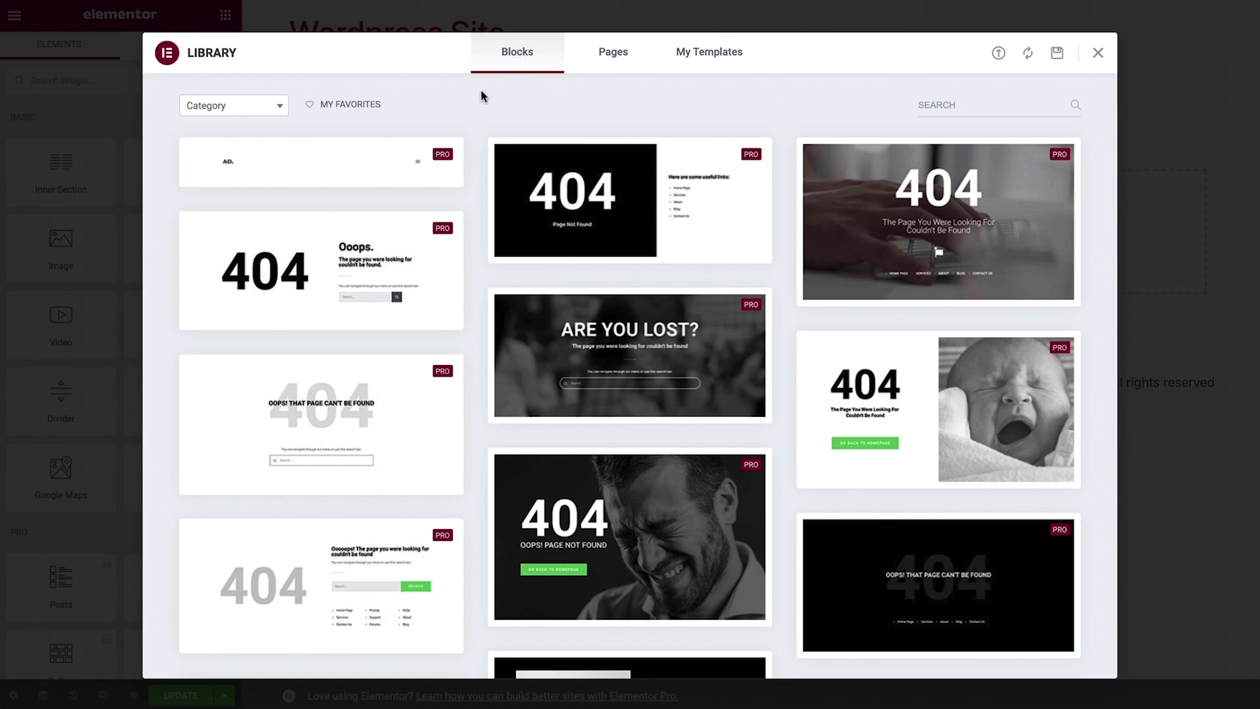
pyautogui.click(272, 107)
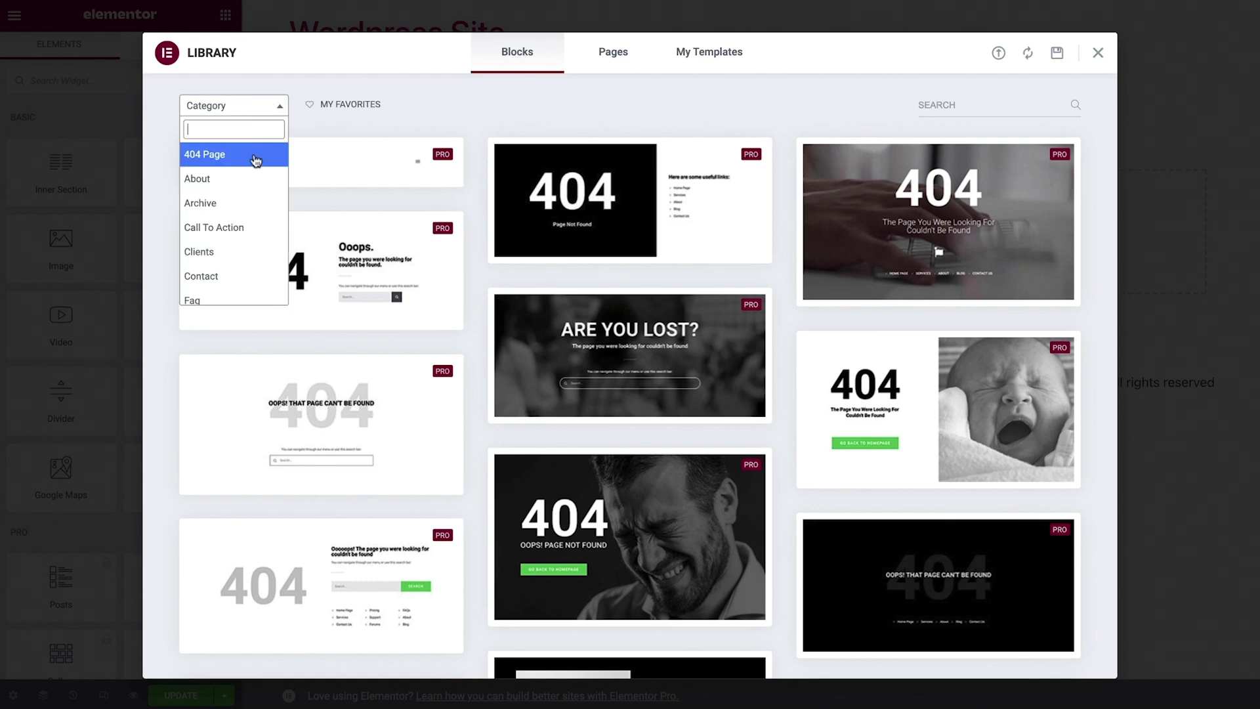
pyautogui.click(254, 178)
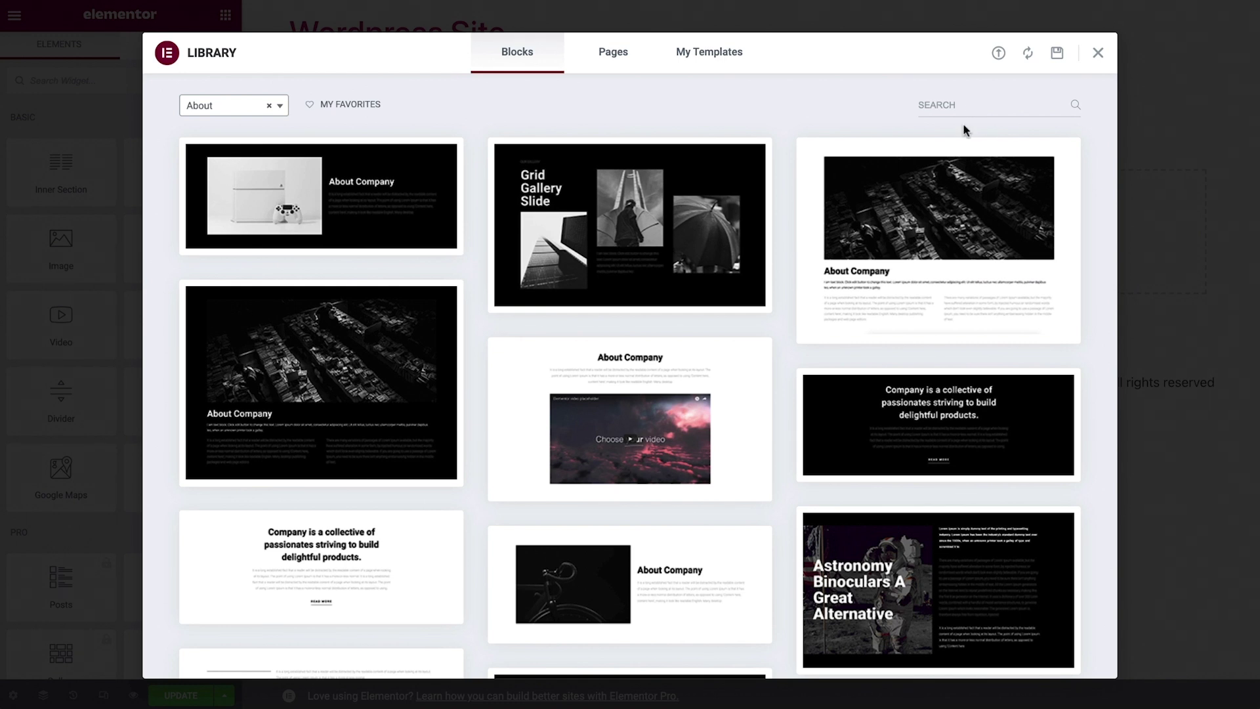
pyautogui.click(759, 491)
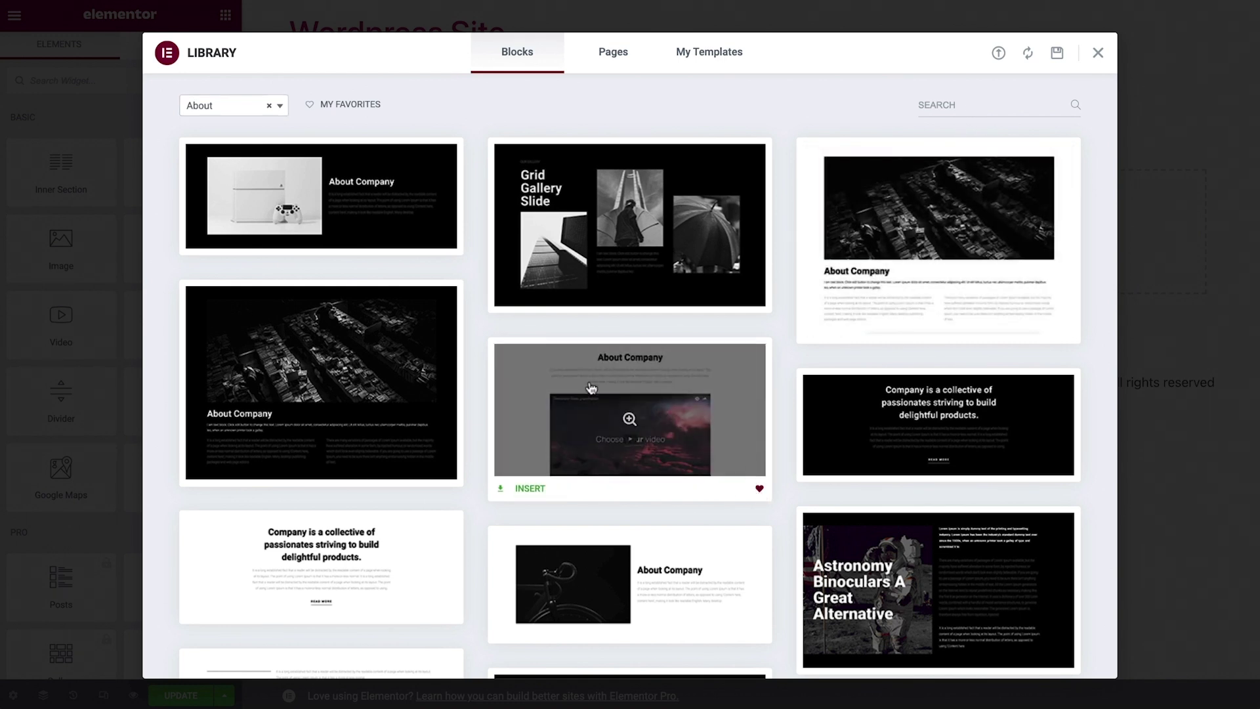
# - Toggle My Favorites on and off, then insert the 'Company is a collective' About block
pyautogui.click(369, 110)
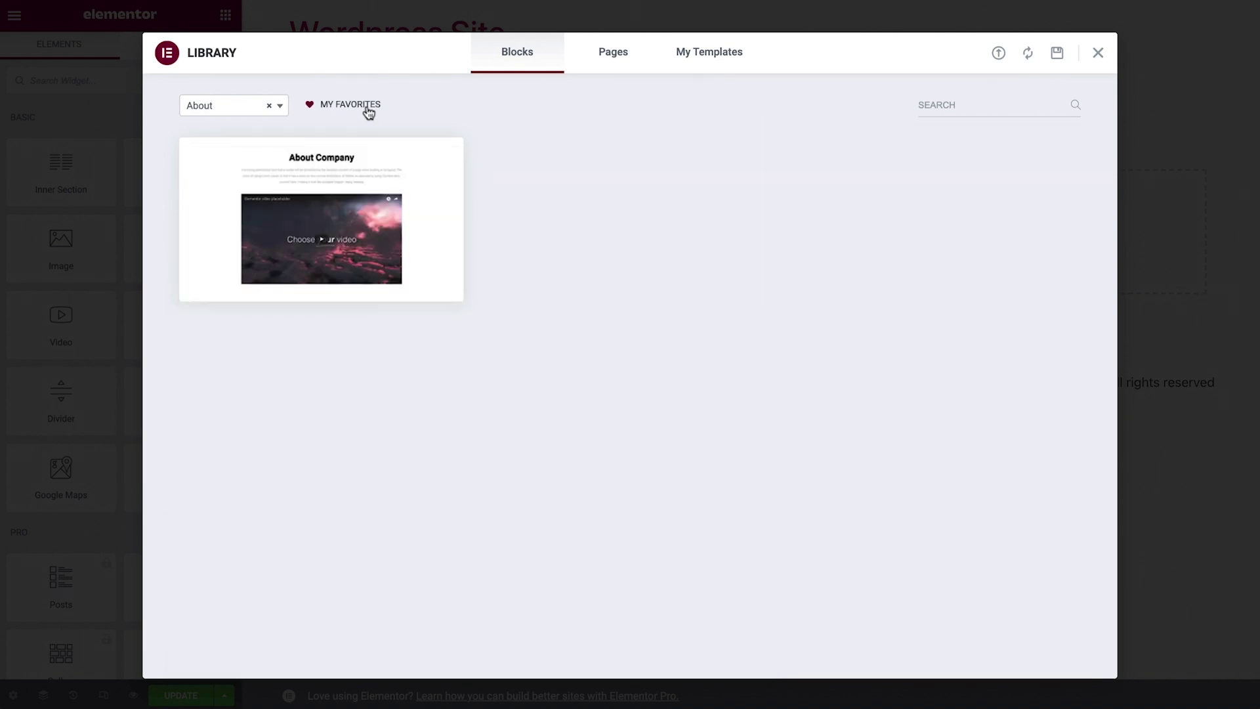
pyautogui.click(368, 110)
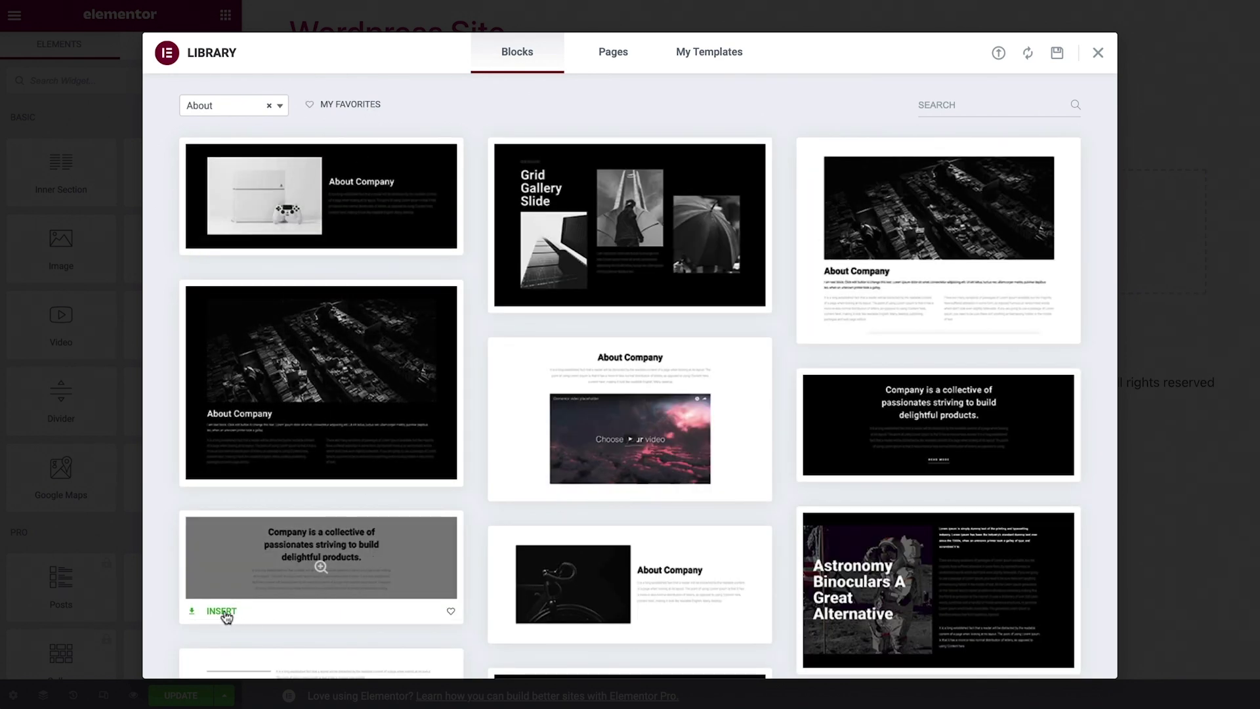
pyautogui.click(222, 611)
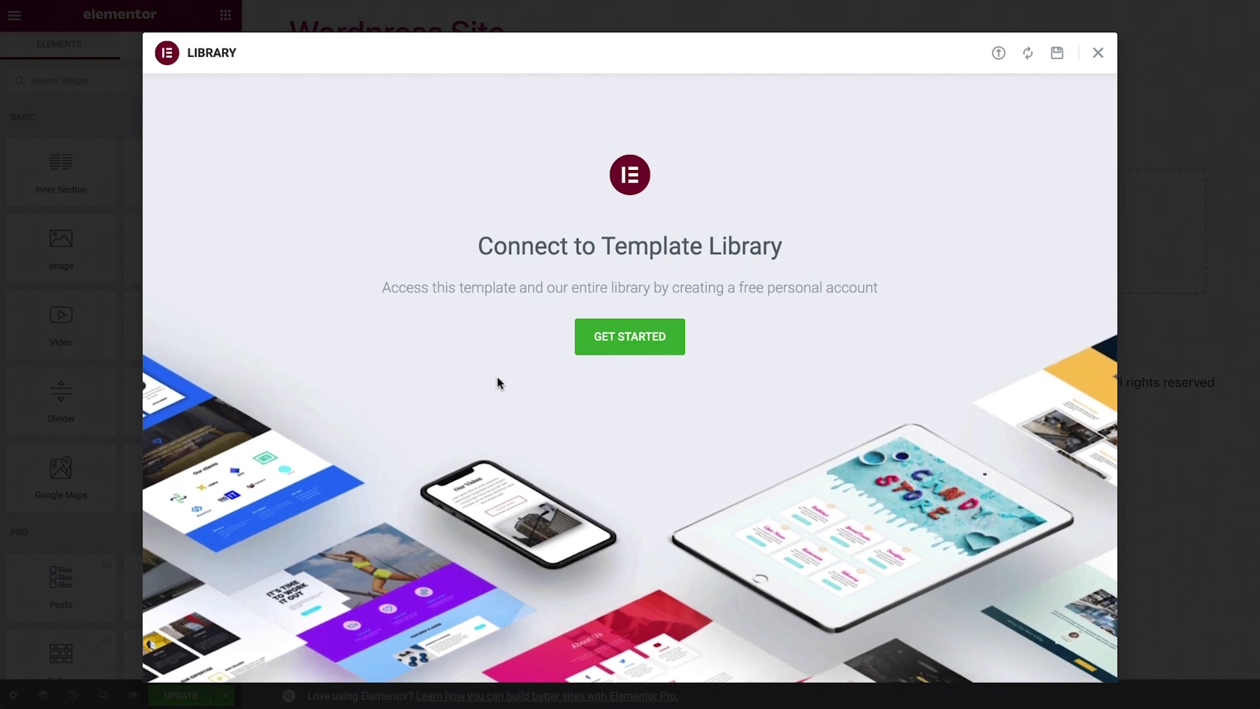
# - Connect the site so the About block with company heading and READ MORE link inserts
pyautogui.click(633, 337)
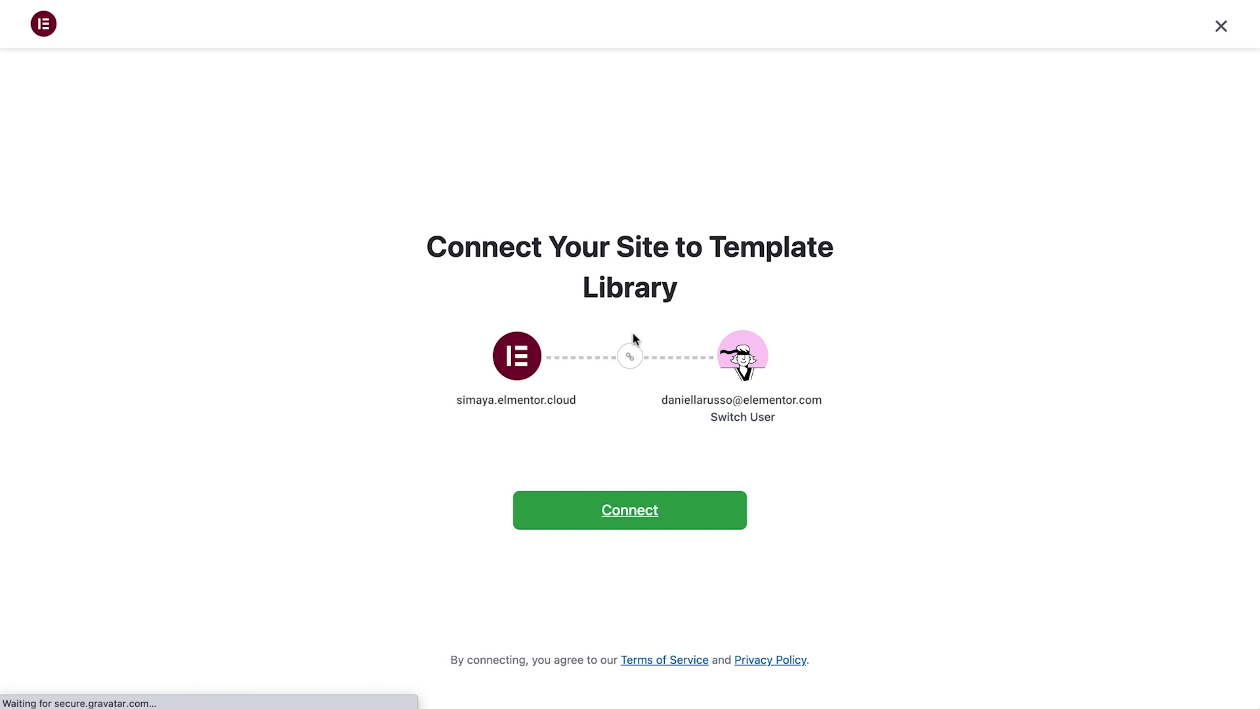
pyautogui.click(642, 522)
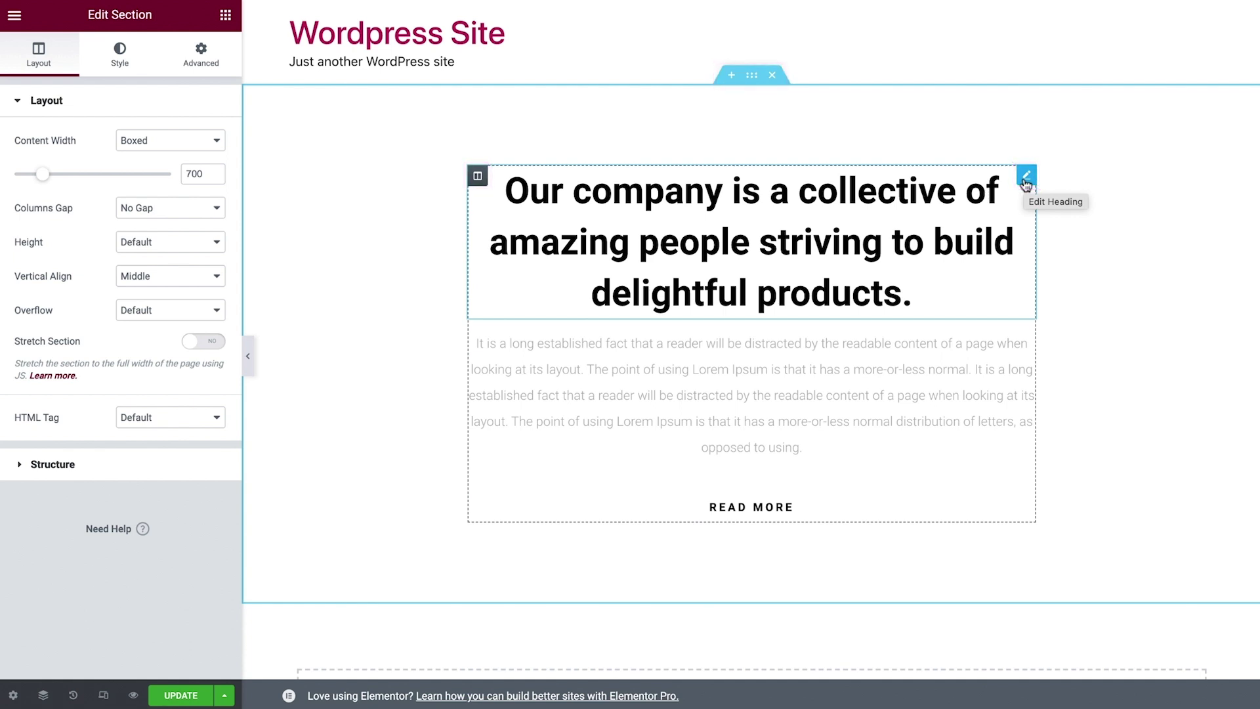
# - Move the 'Our company is a collective' heading below the body paragraph, just above READ MORE
pyautogui.rightClick(1026, 183)
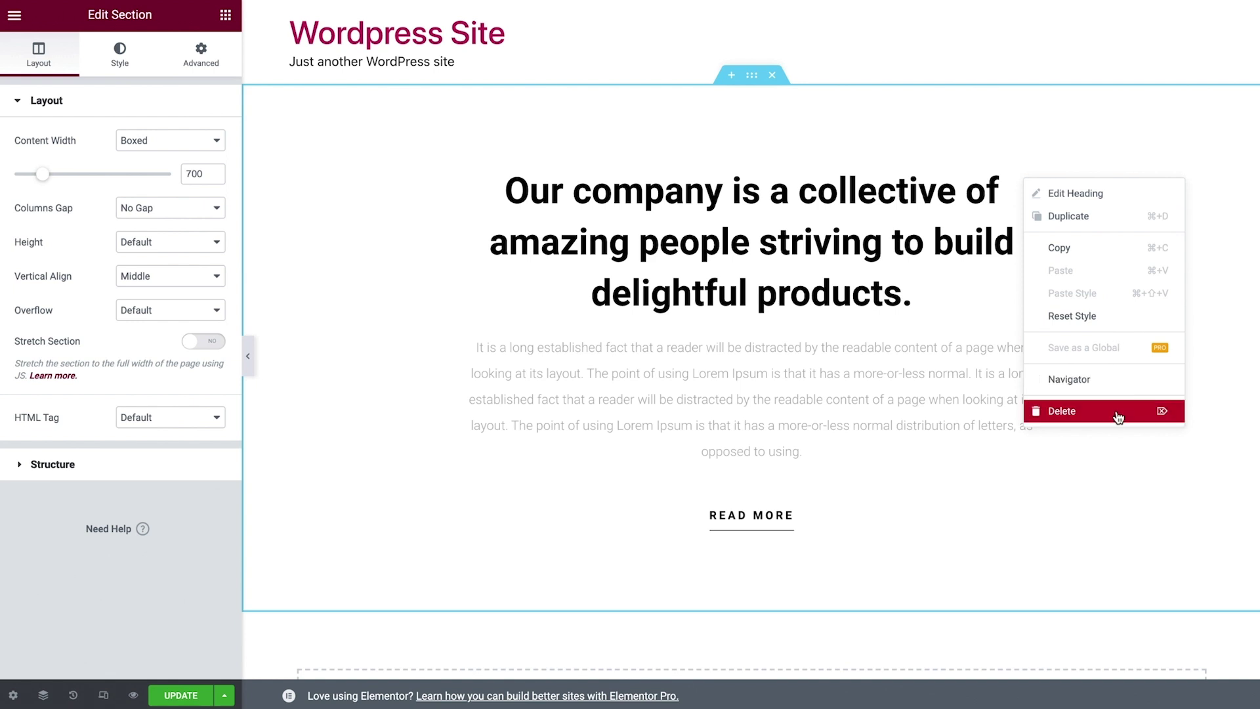
pyautogui.press('Escape')
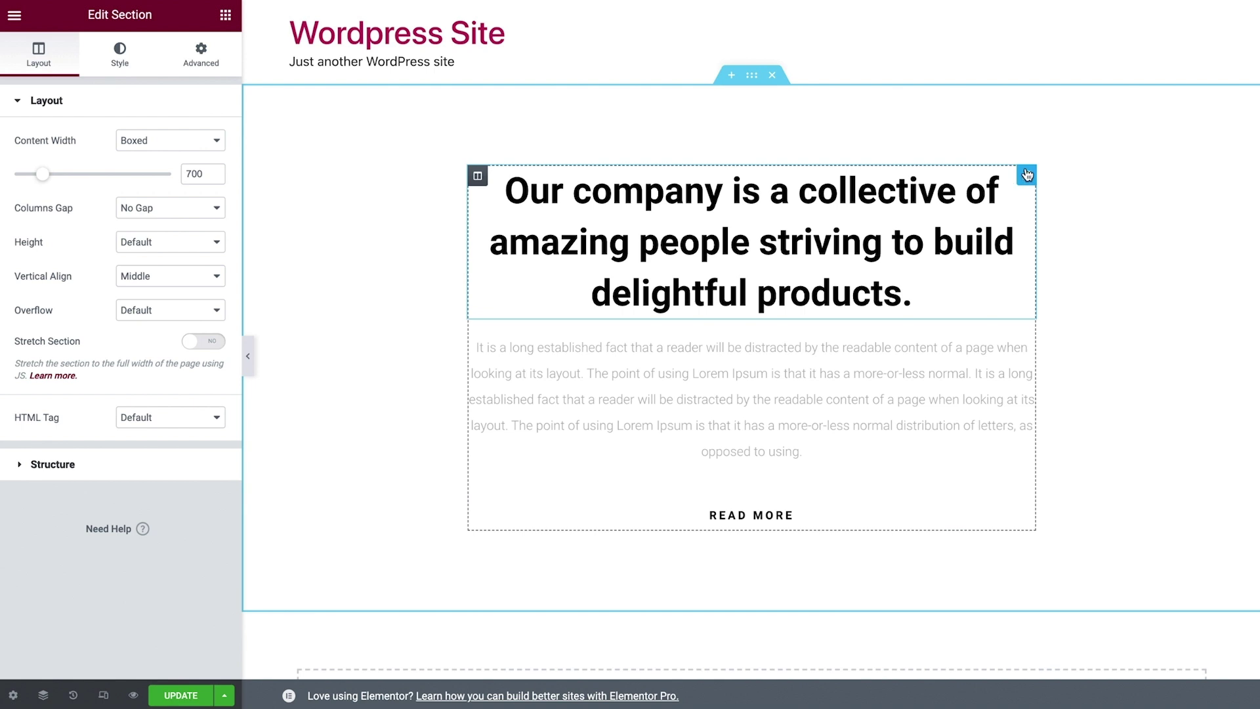
pyautogui.moveTo(1027, 174); pyautogui.dragTo(800, 420)
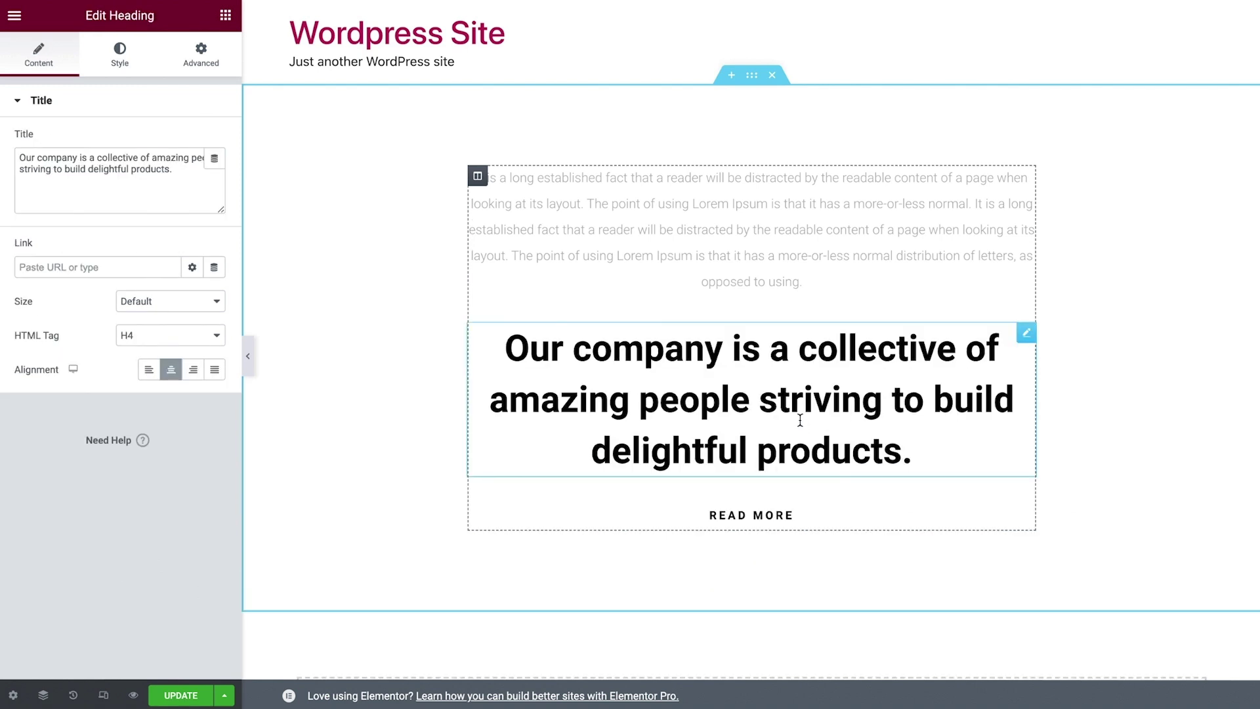
pyautogui.click(733, 76)
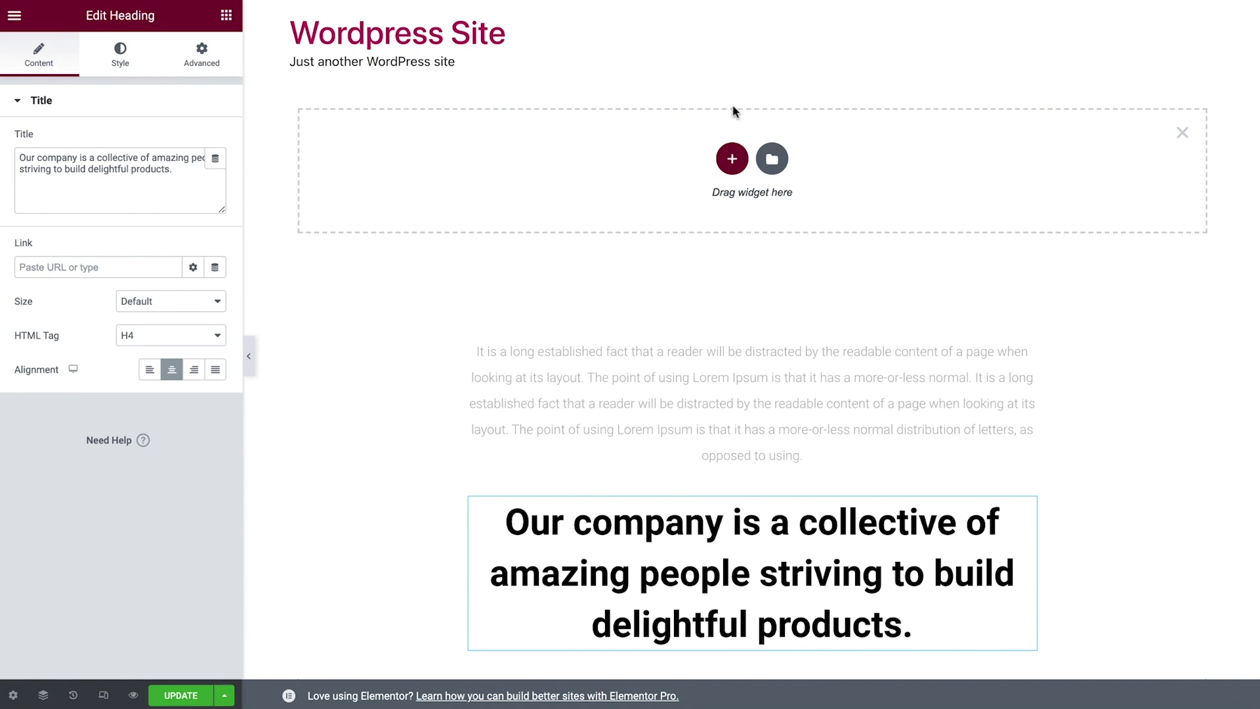
pyautogui.click(733, 158)
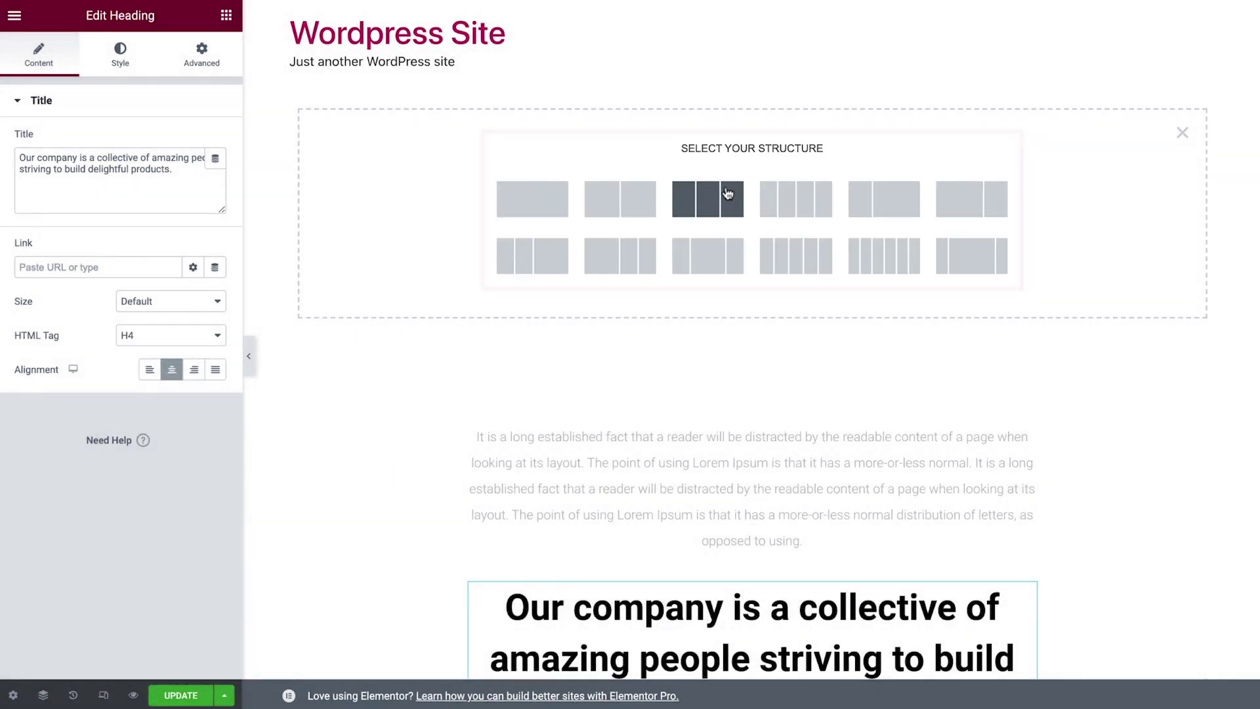
pyautogui.click(728, 193)
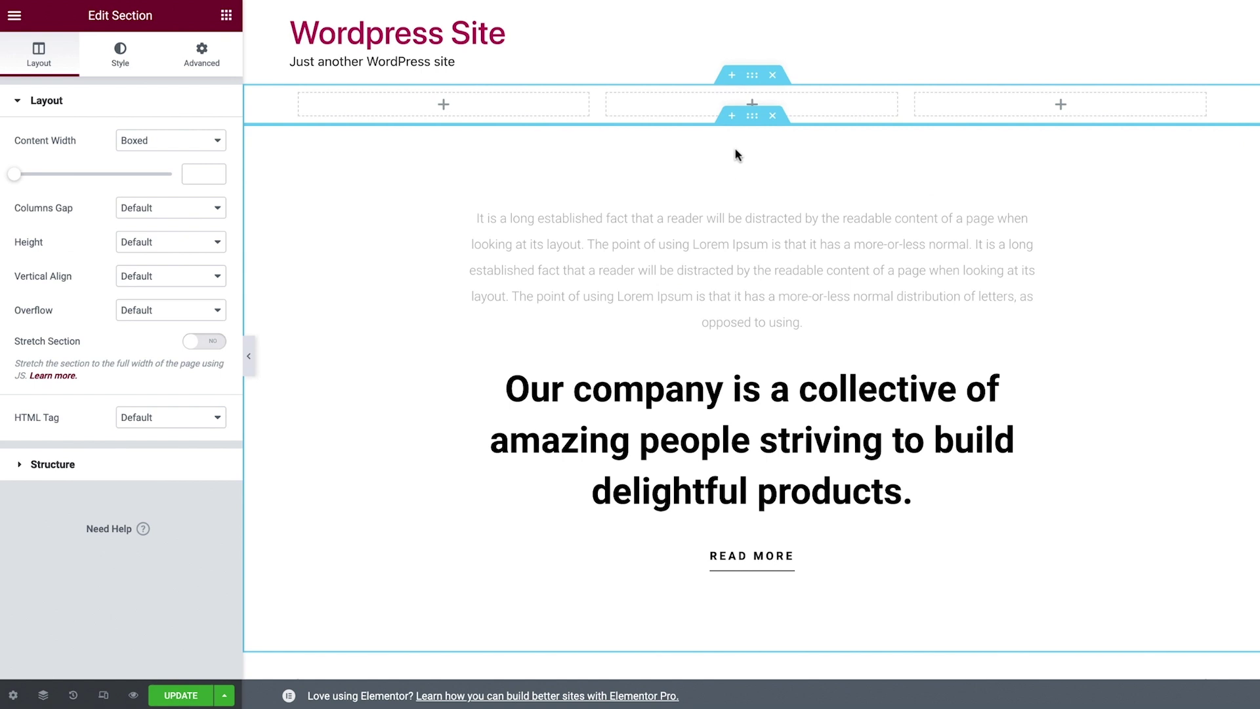
pyautogui.click(773, 77)
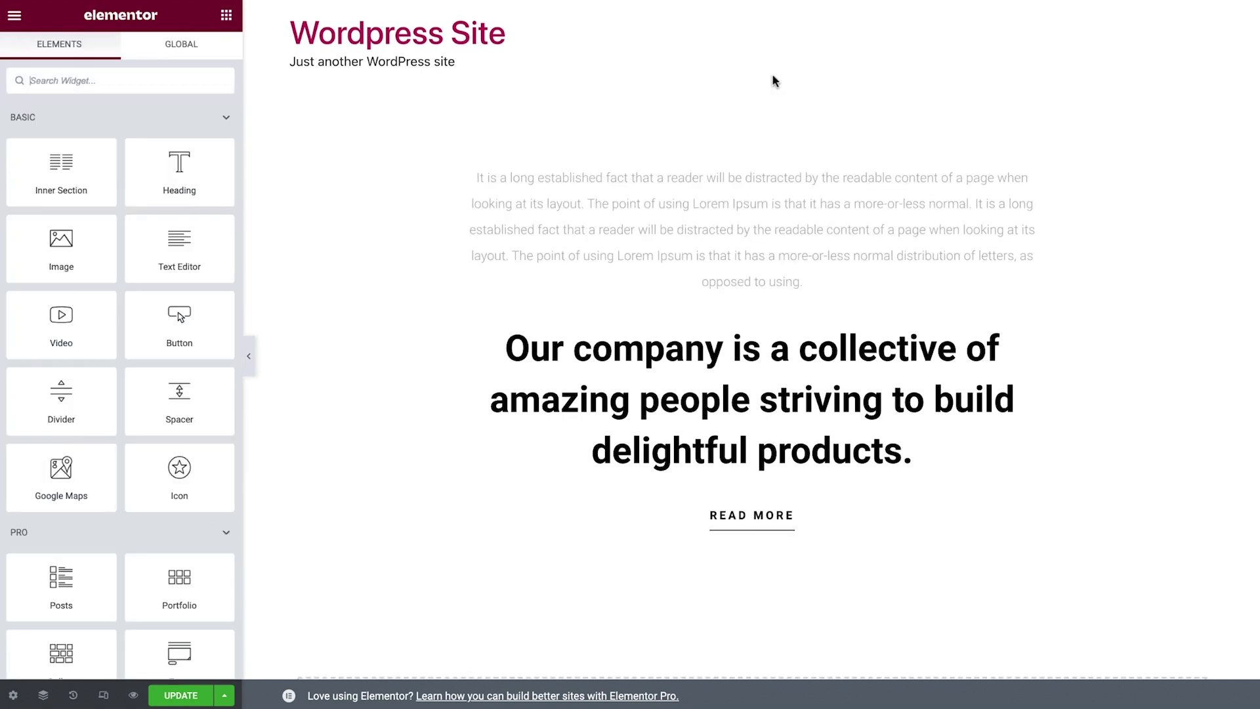
# - Open the About section's settings and view its Style and Advanced tabs
pyautogui.click(755, 77)
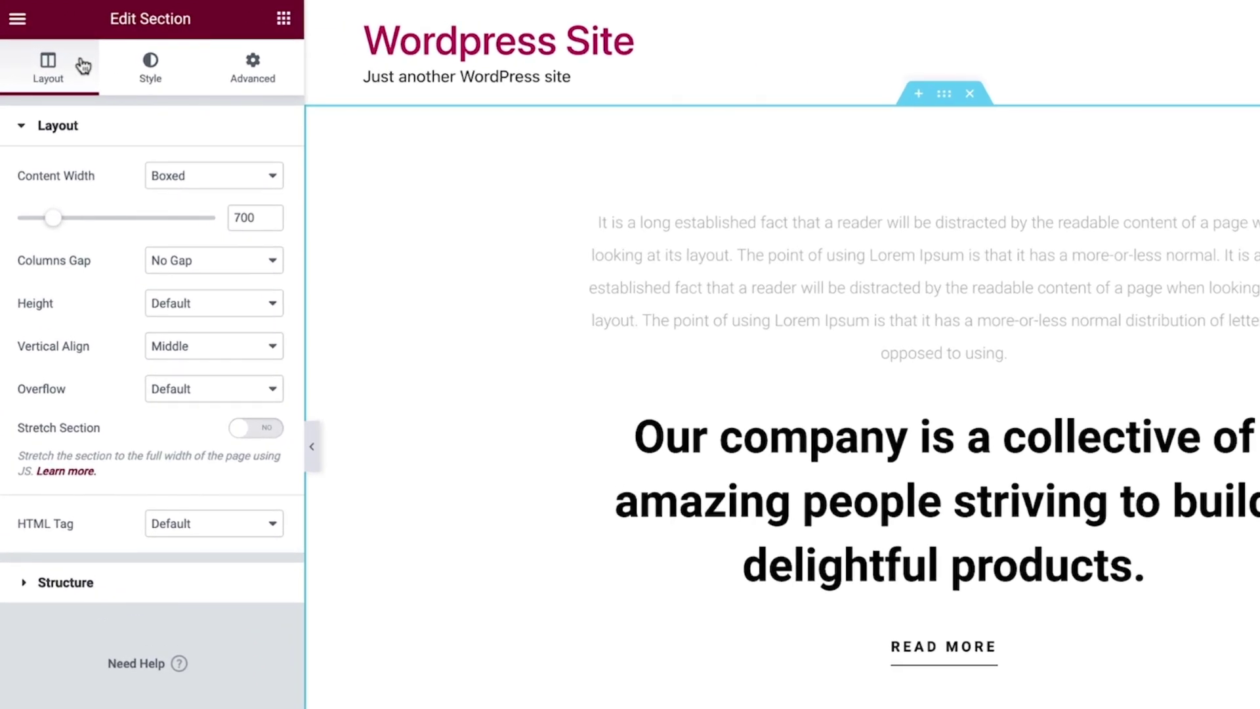
pyautogui.click(176, 67)
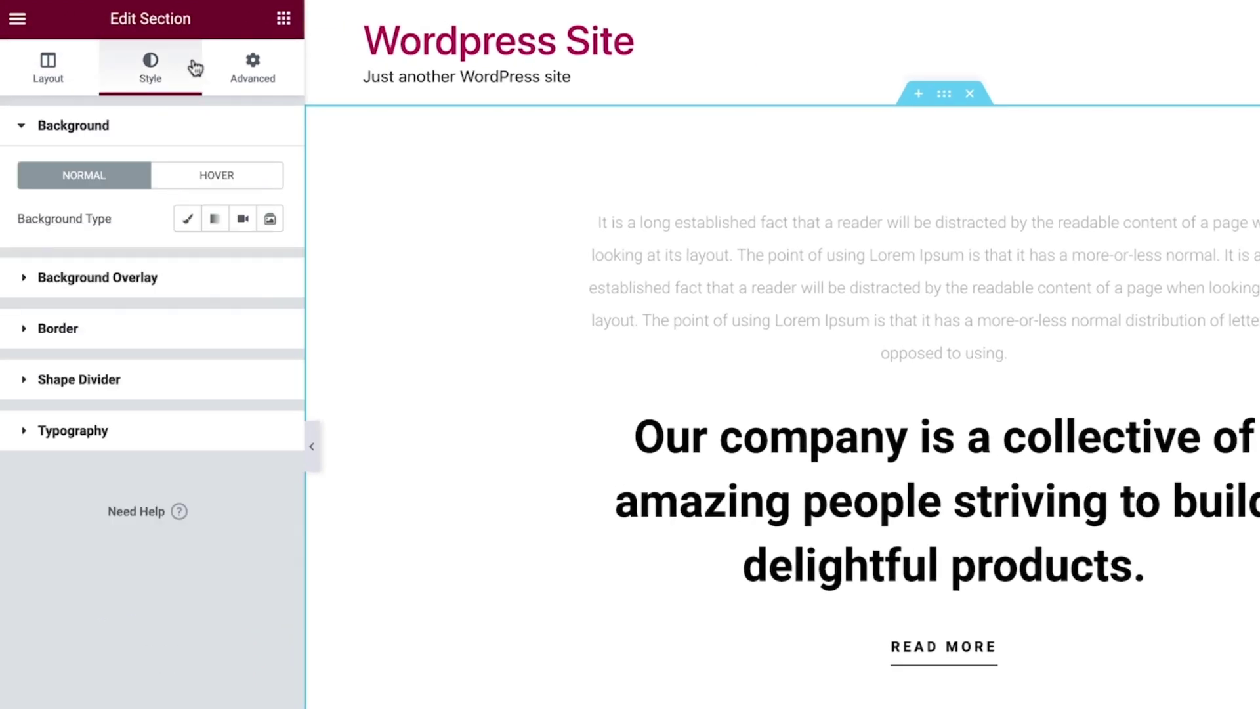
pyautogui.click(276, 65)
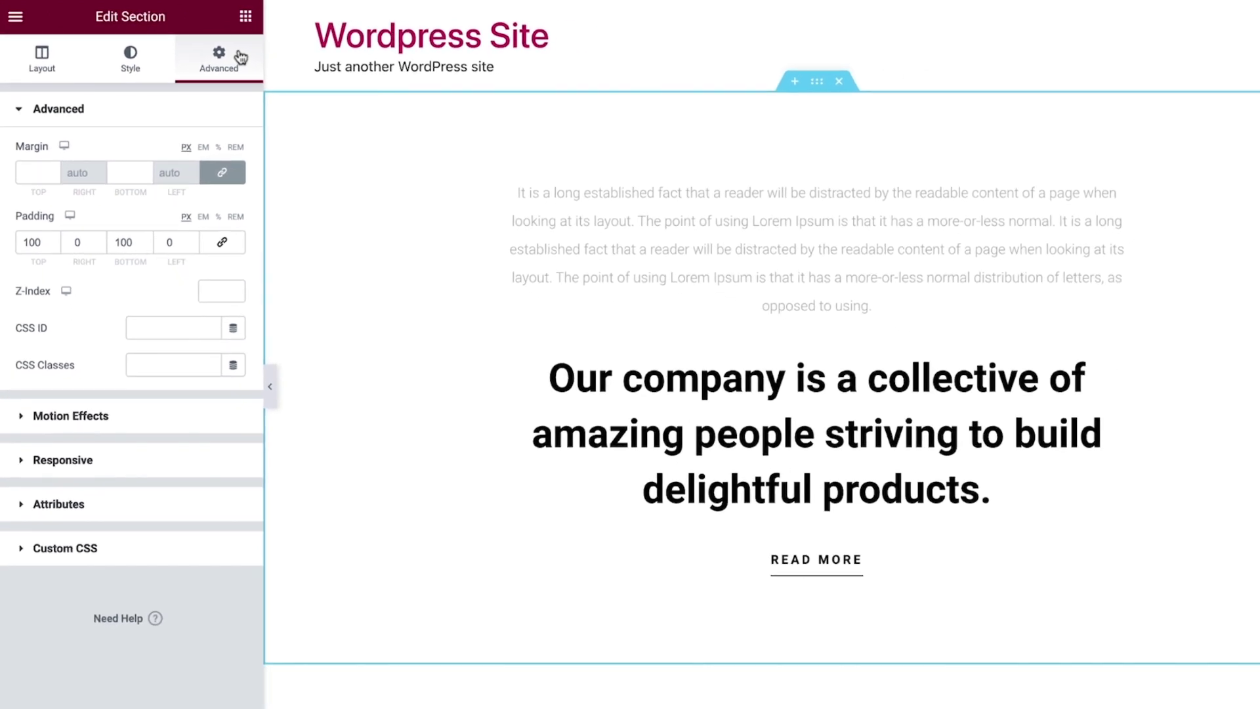
# - Open the body paragraph's text widget settings and view its Style and Advanced tabs
pyautogui.click(1028, 177)
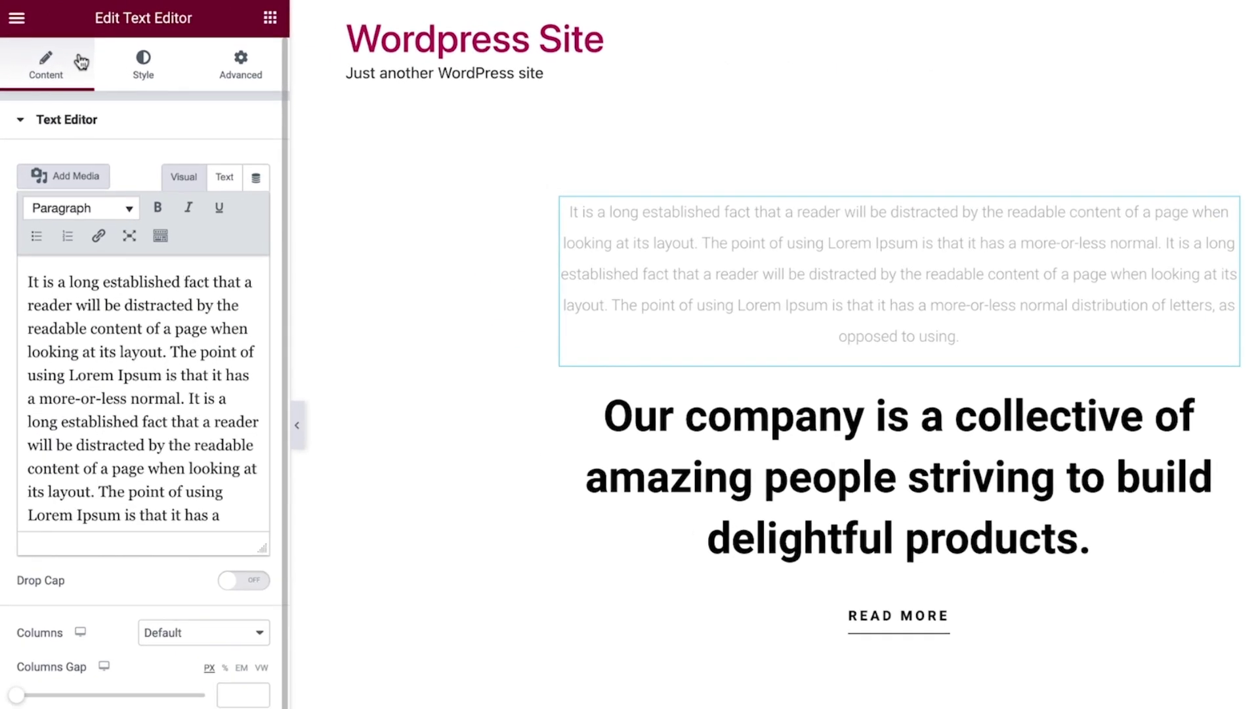
pyautogui.click(168, 60)
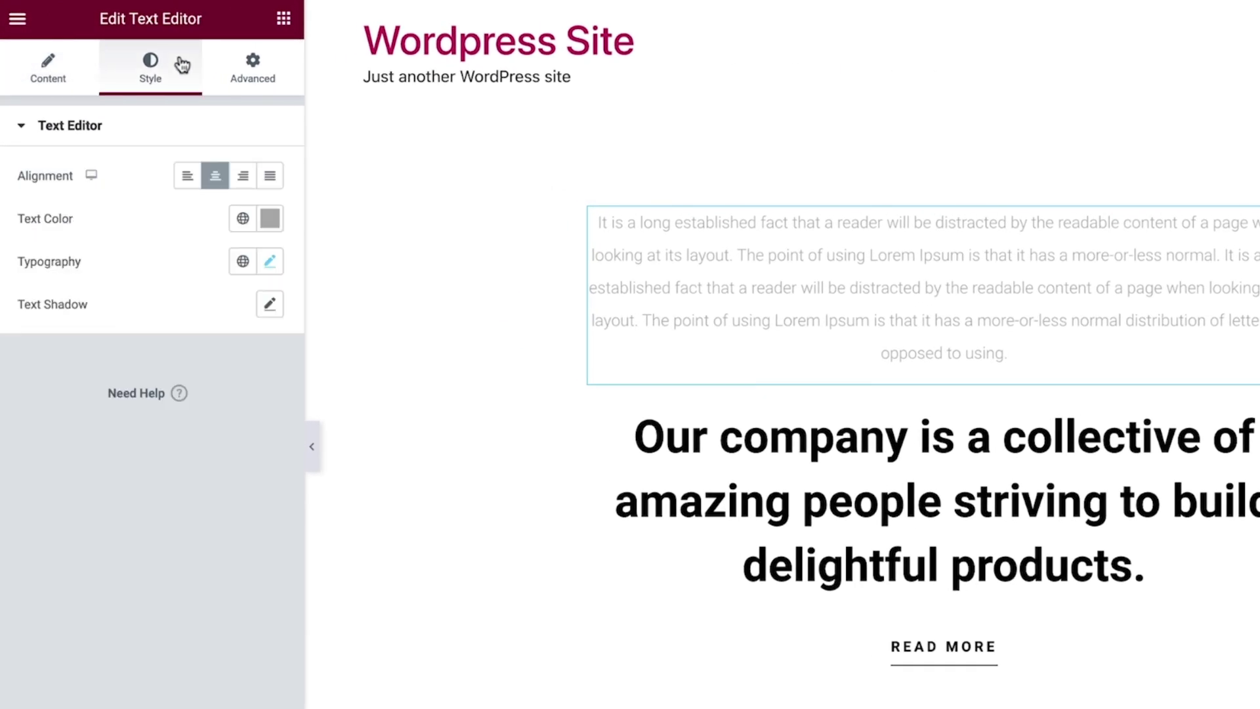
pyautogui.click(266, 62)
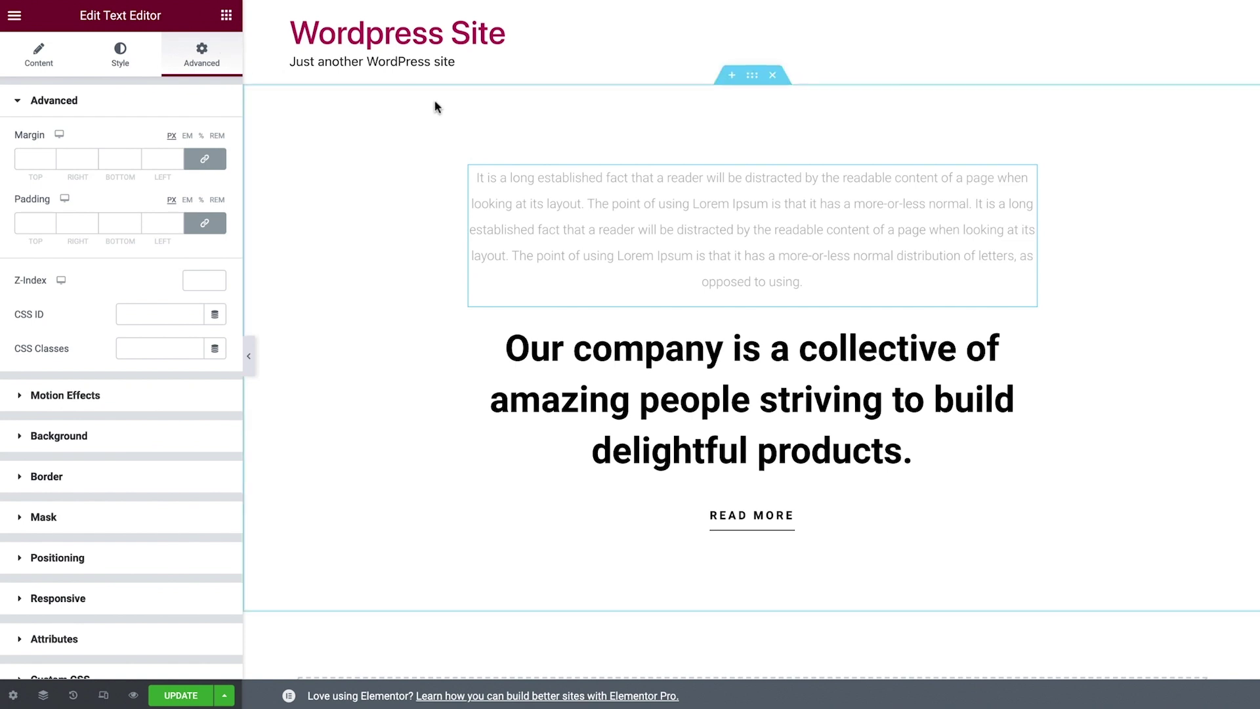
# - Delete the About section using the × handle on its top bar
pyautogui.click(772, 76)
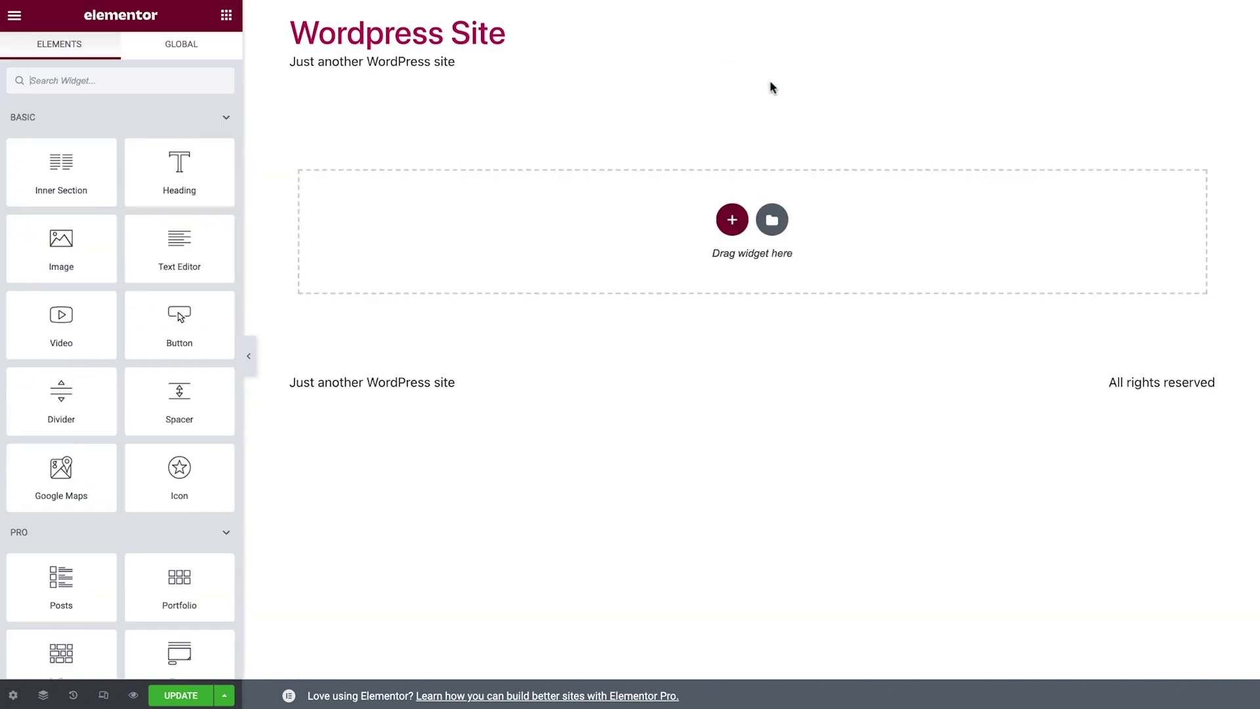